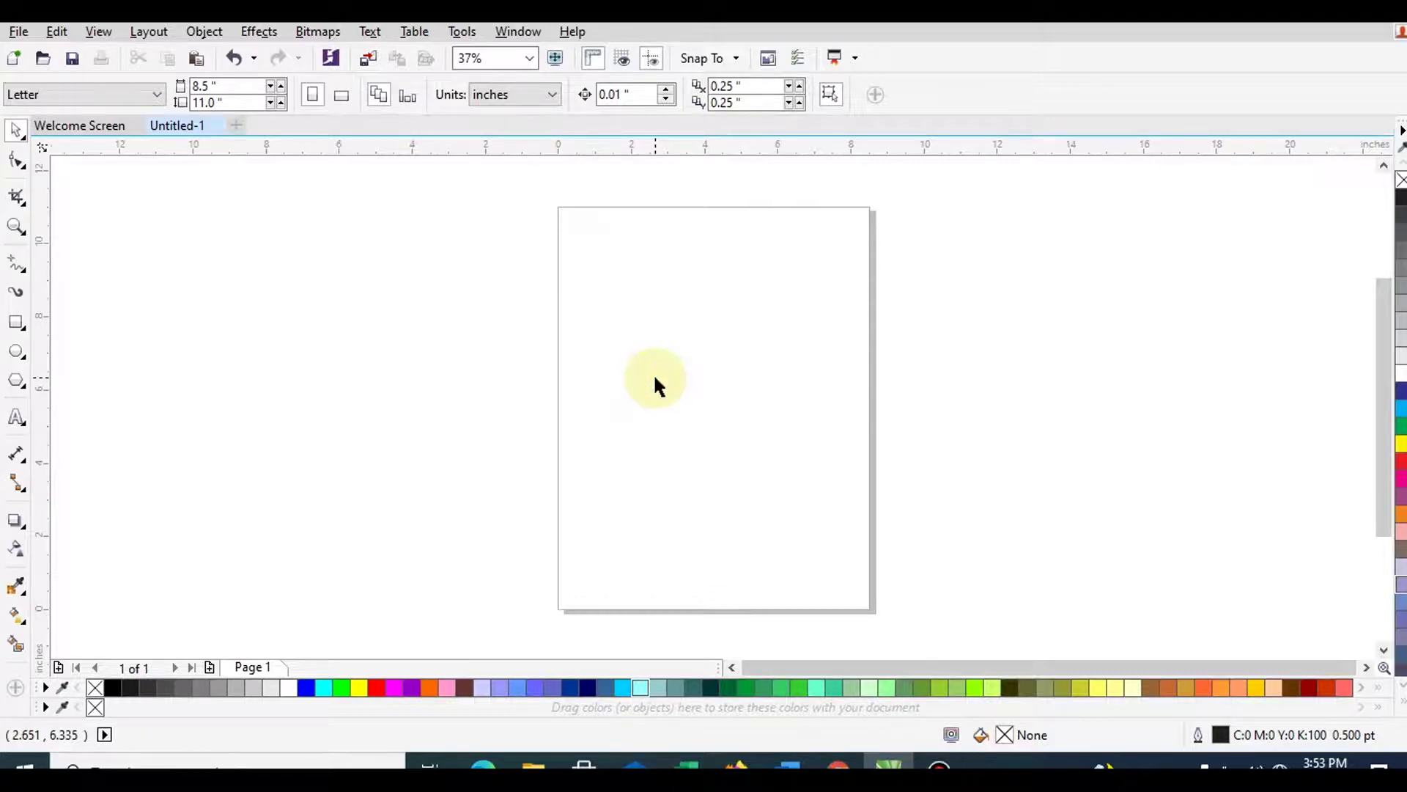
key(ctrl+i)
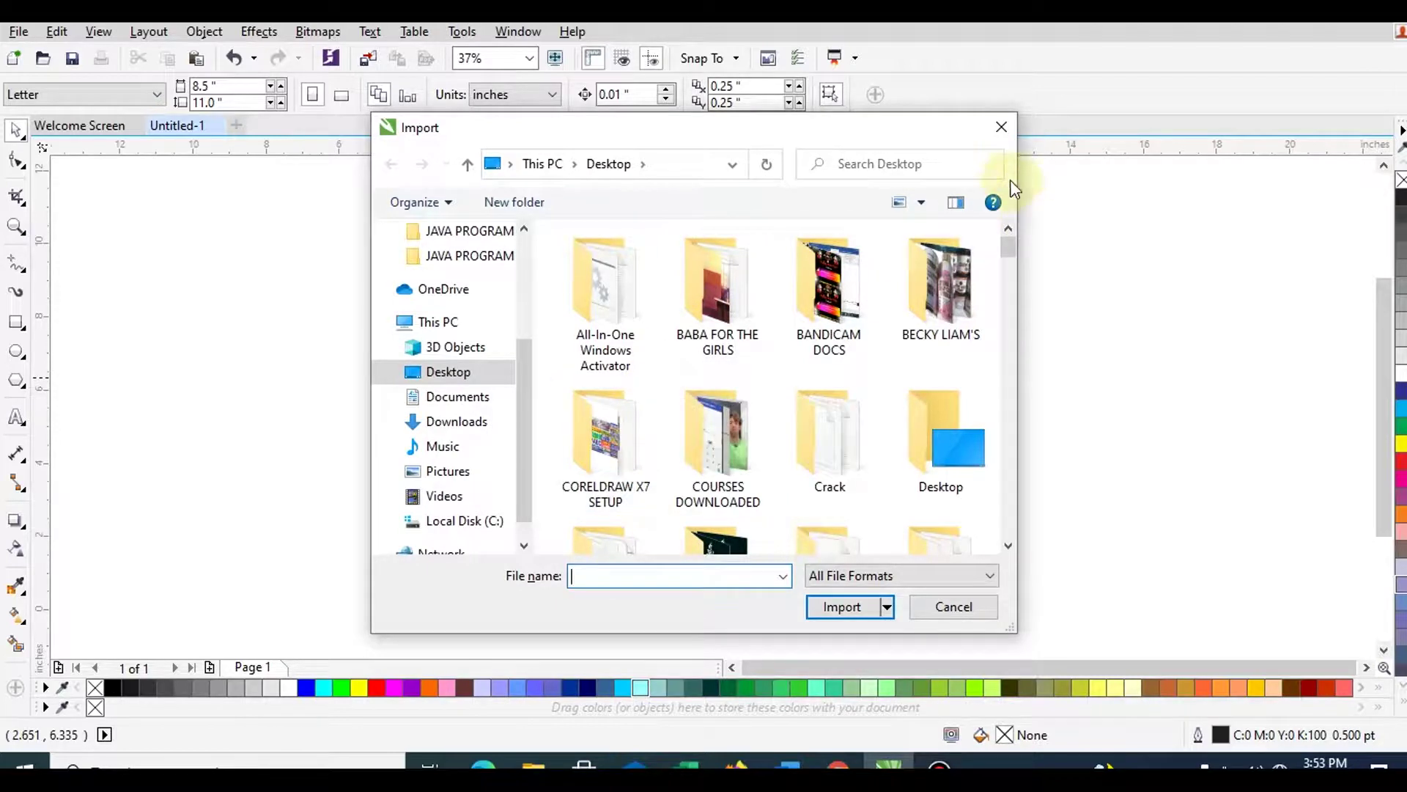
click(1001, 127)
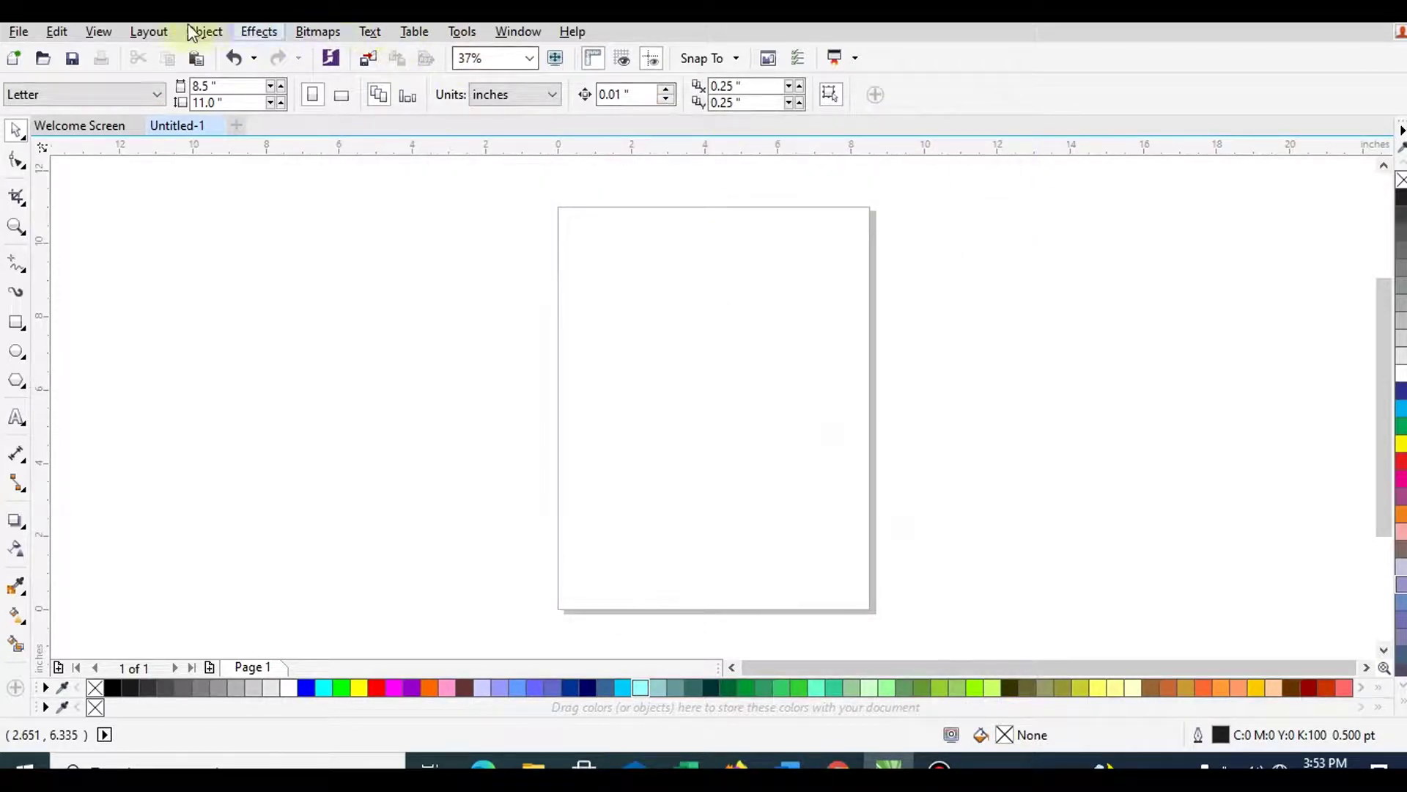
click(29, 33)
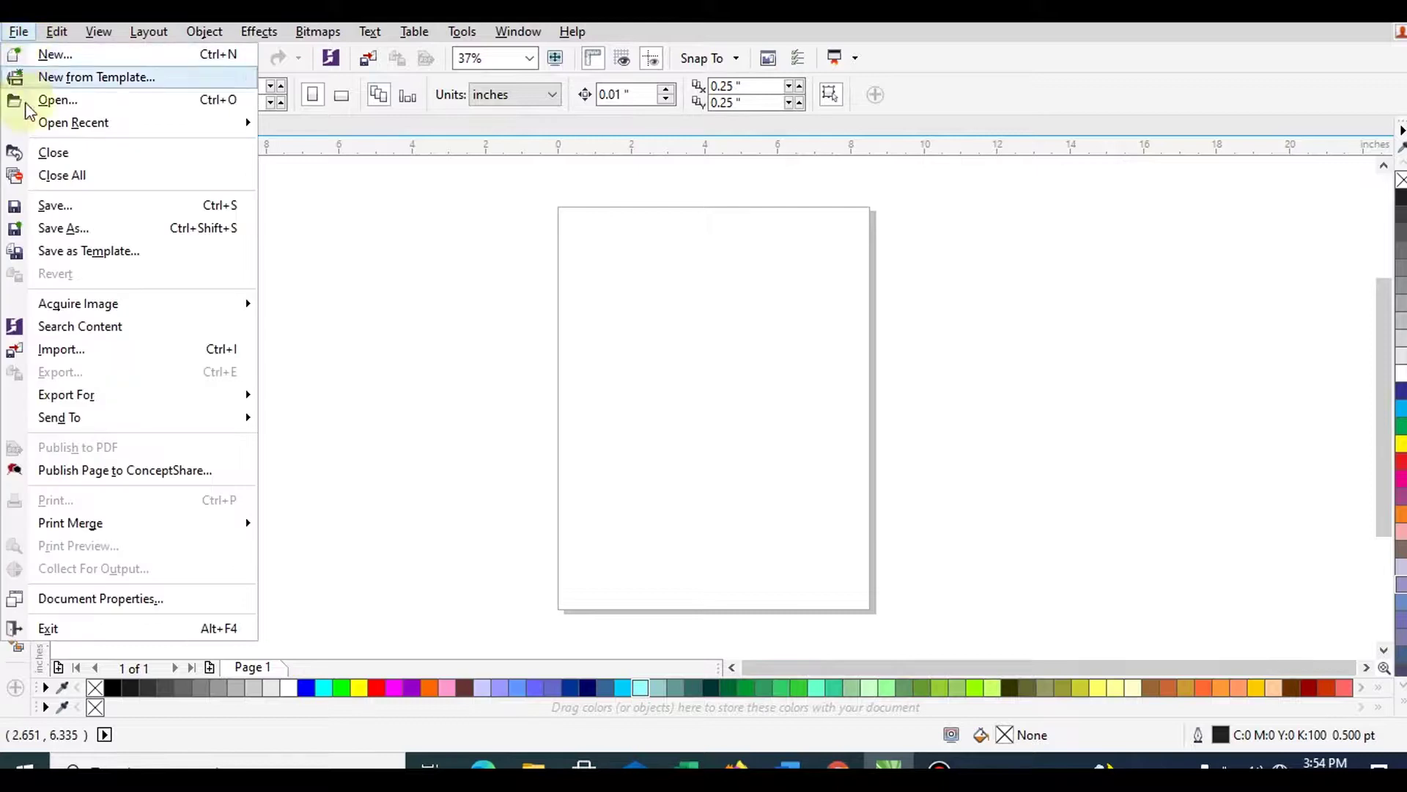
click(85, 355)
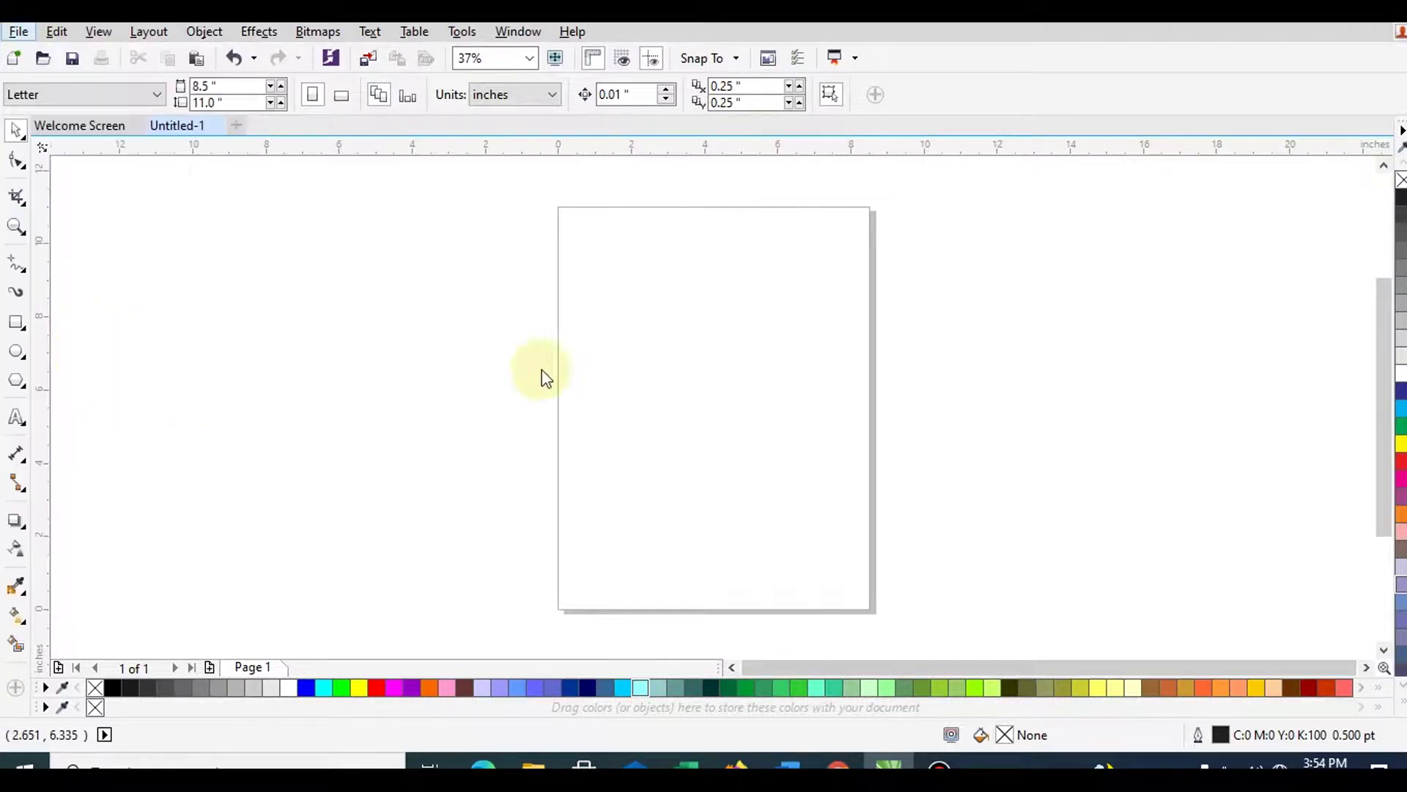
click(1001, 139)
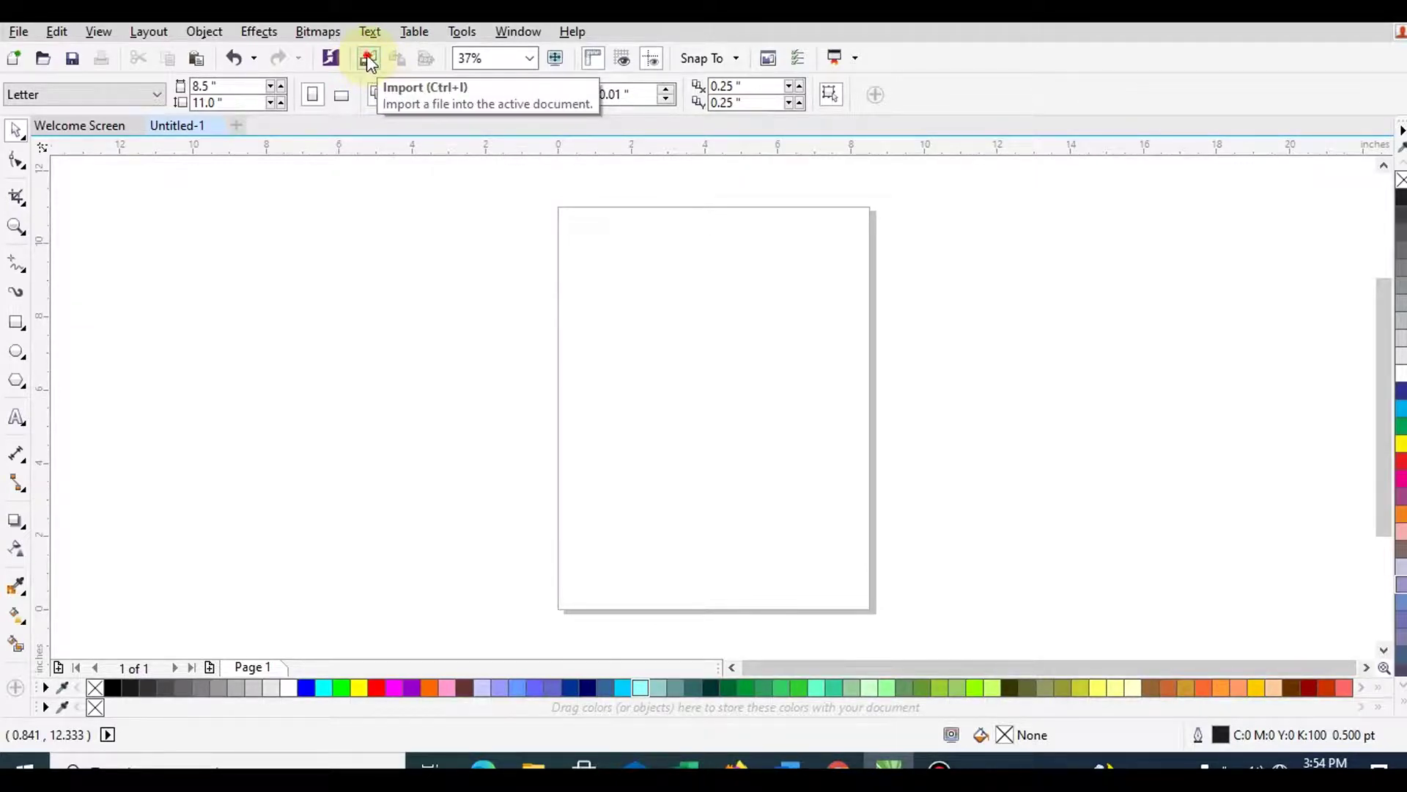
Step: Import the SIGNATURE image from the Desktop folder and place it on the page at about 8.06 by 6.05 inches
click(368, 62)
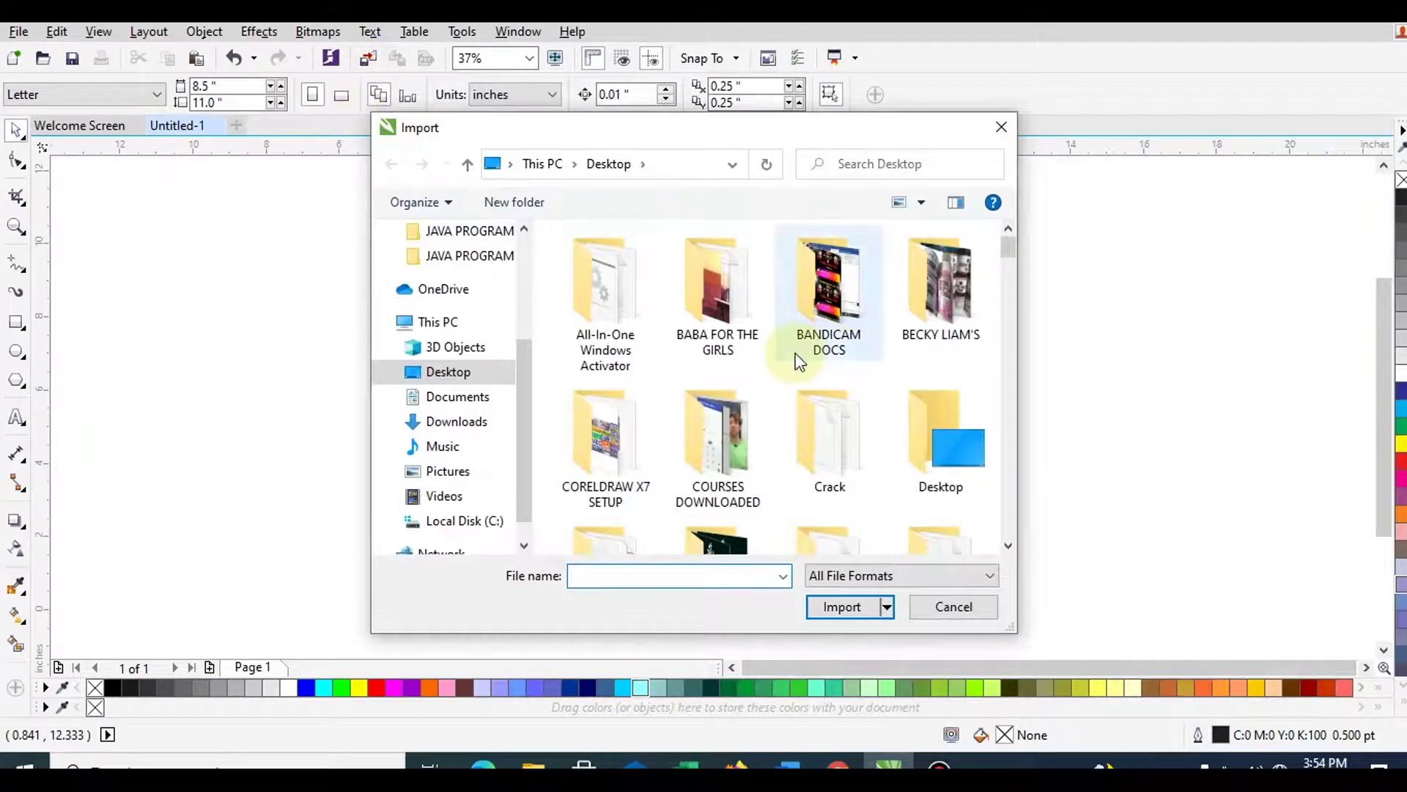
mouse_move(799, 361)
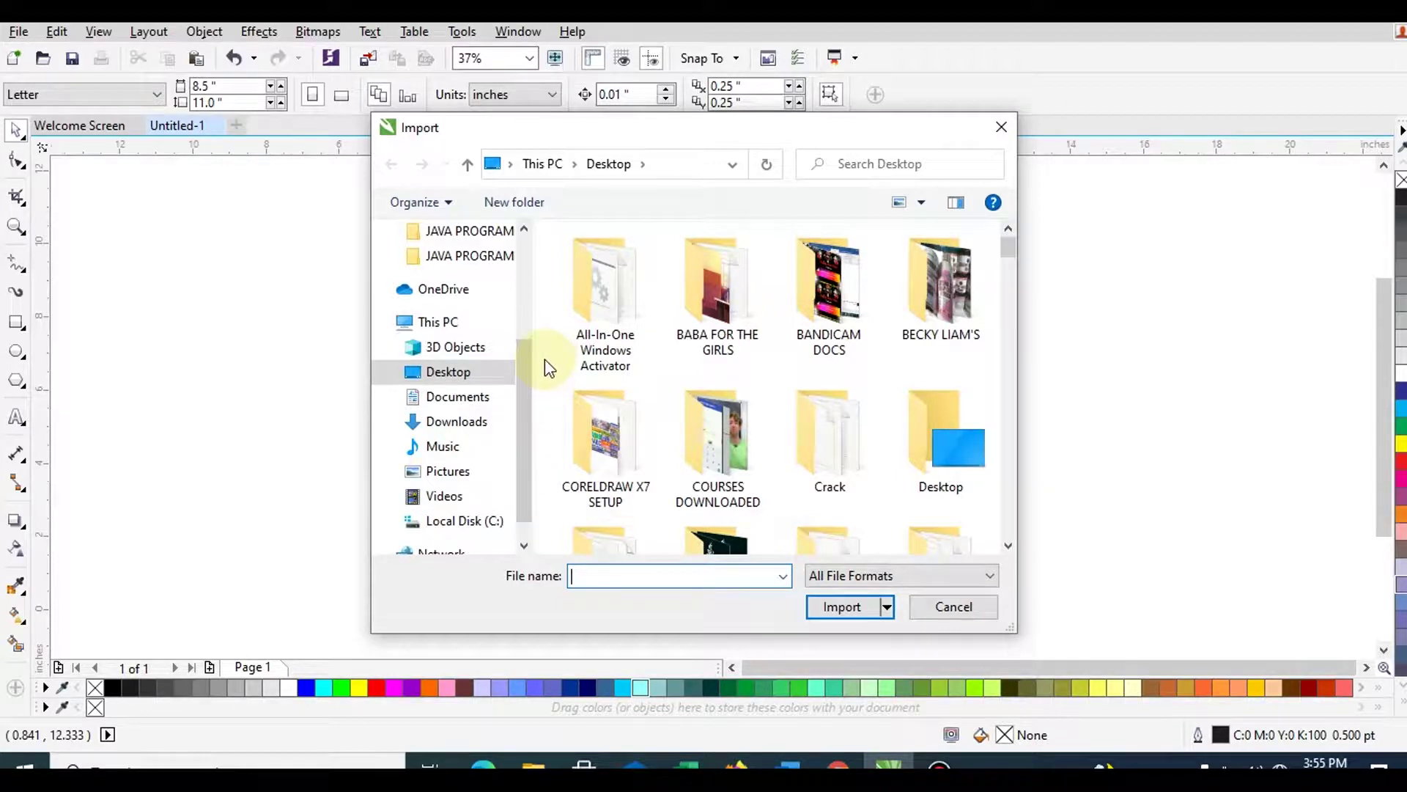
scroll(525, 394, down, 1)
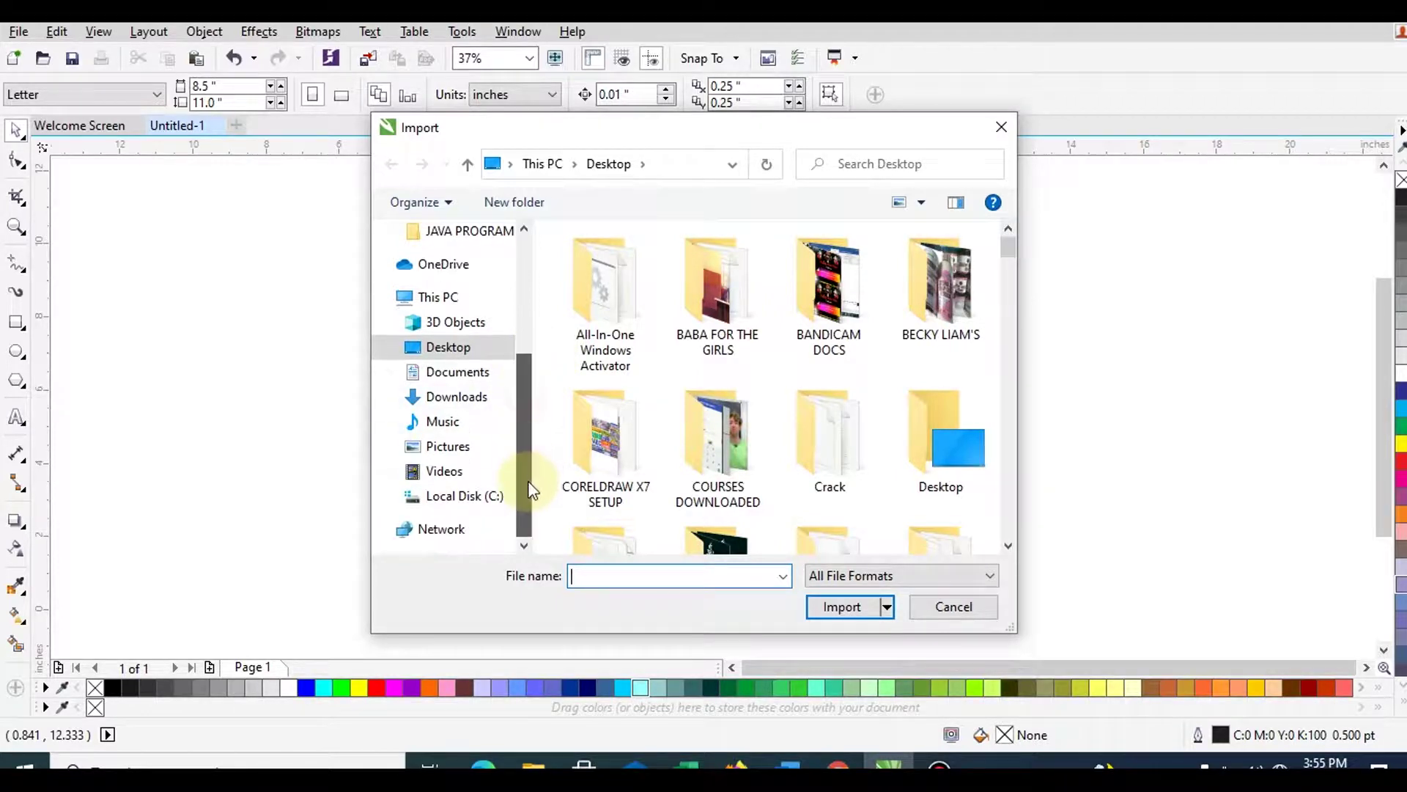
click(454, 347)
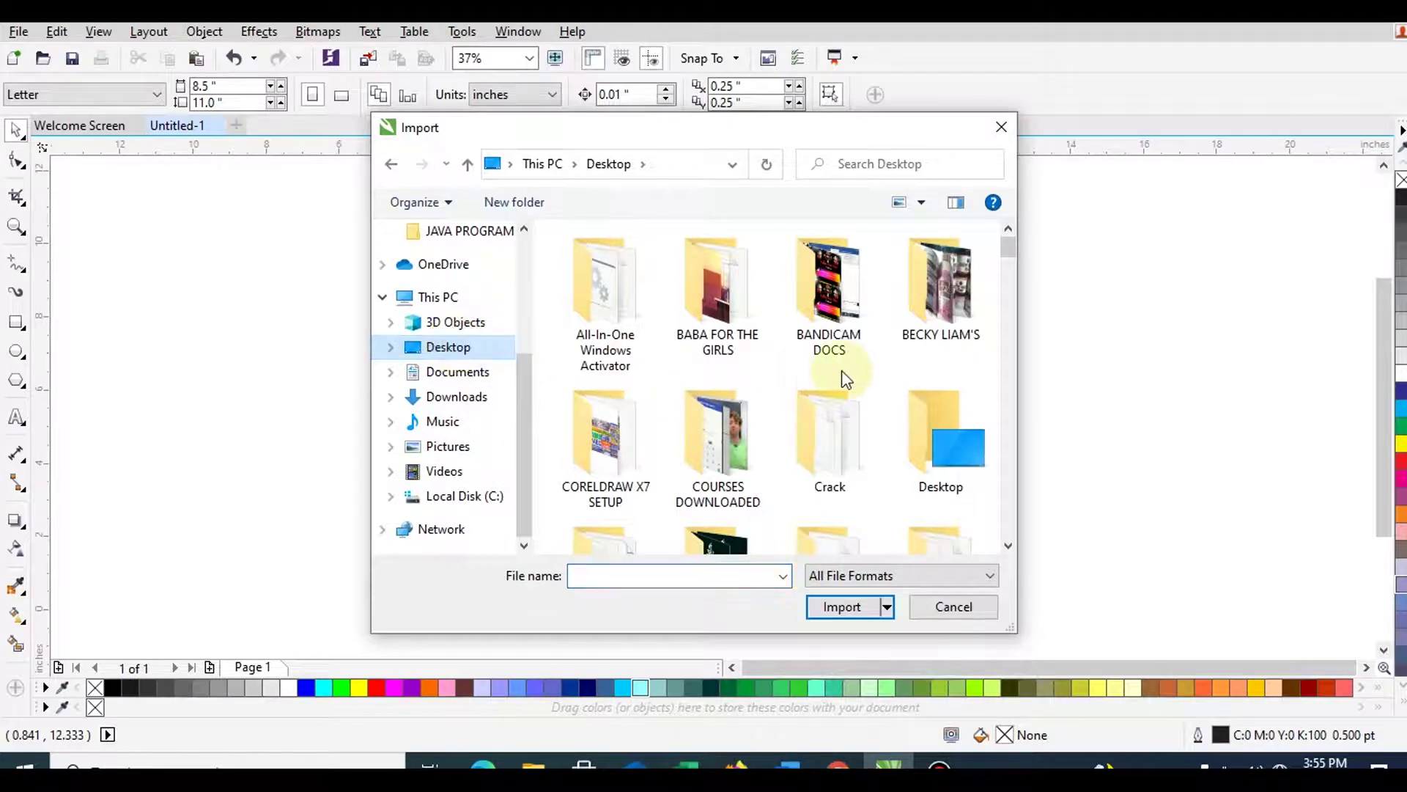
click(829, 293)
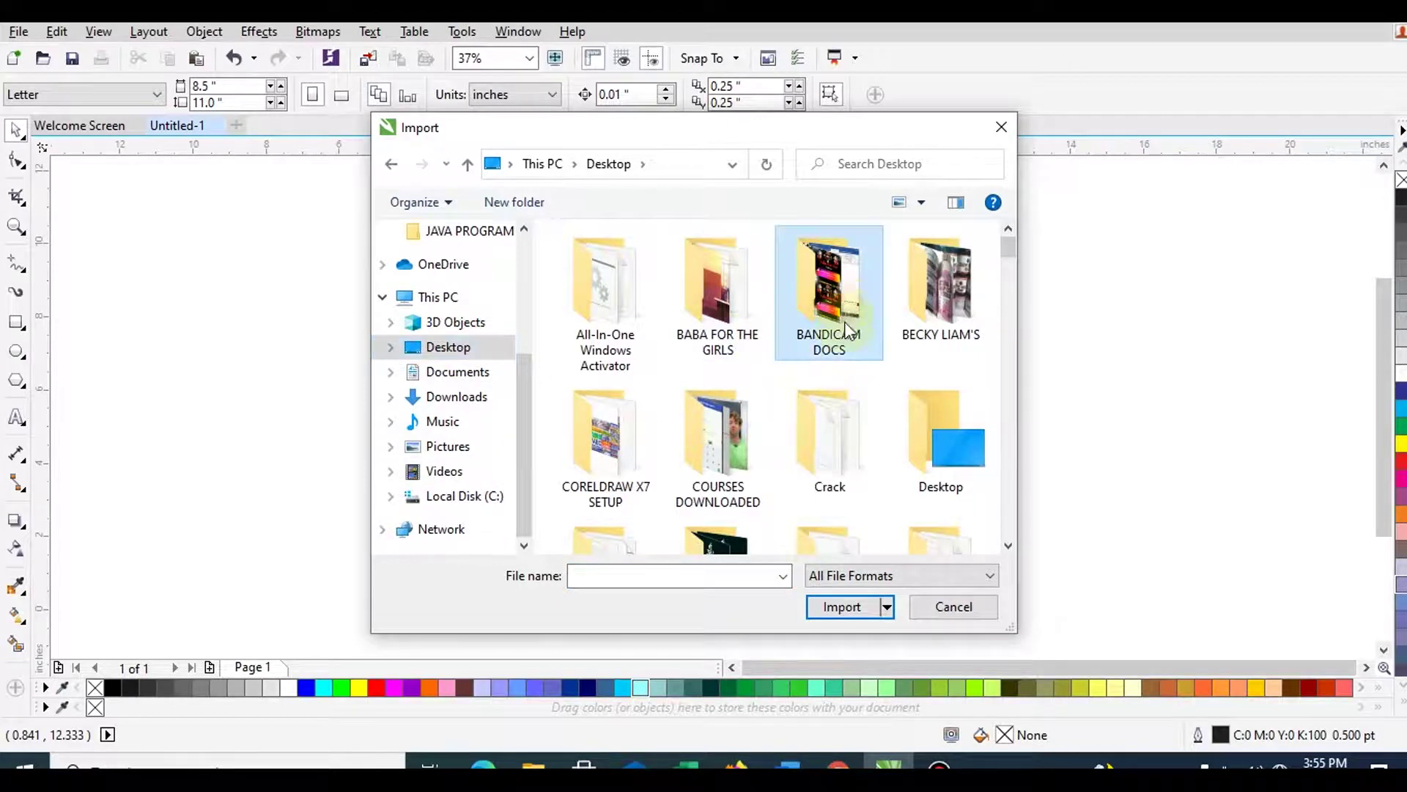
scroll(836, 388, down, 15)
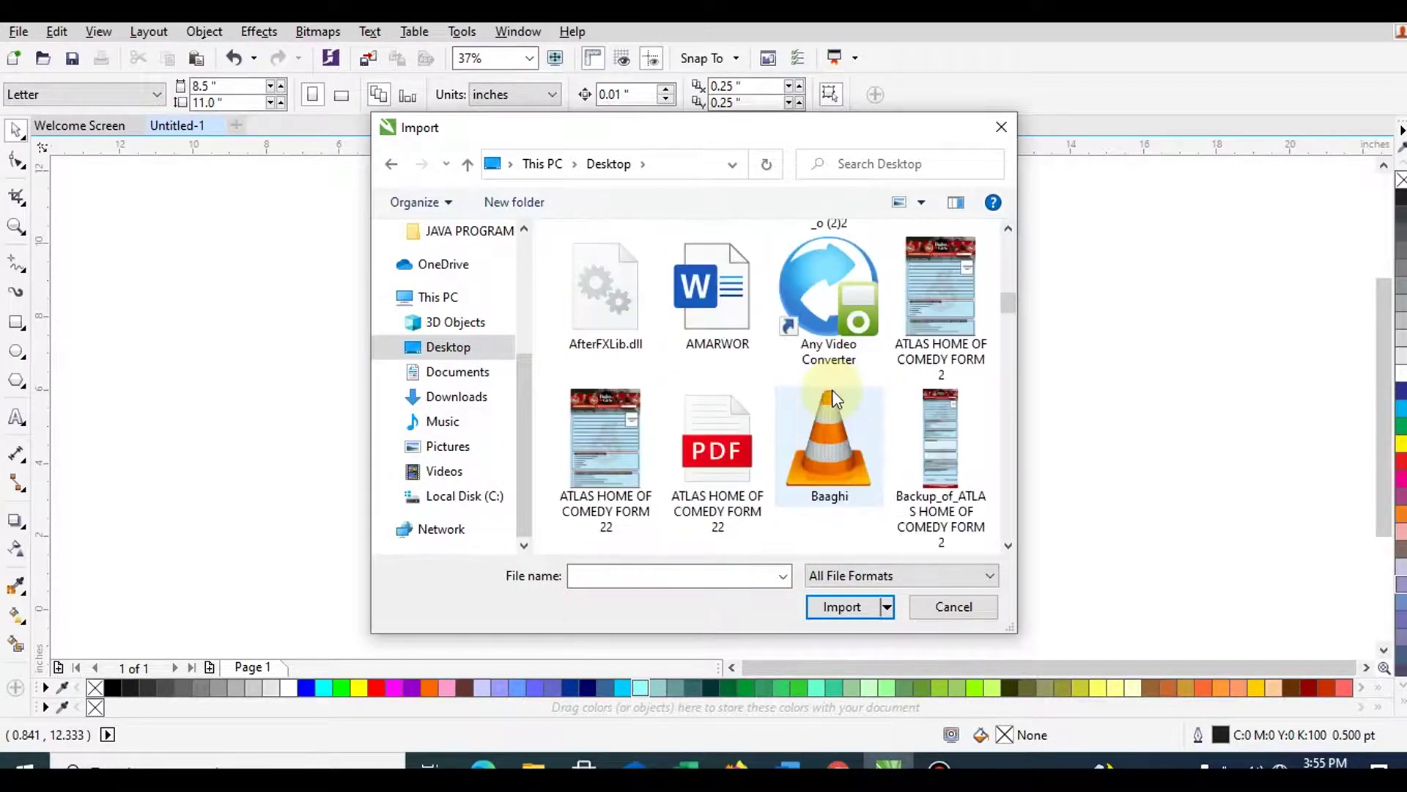
scroll(831, 390, down, 5)
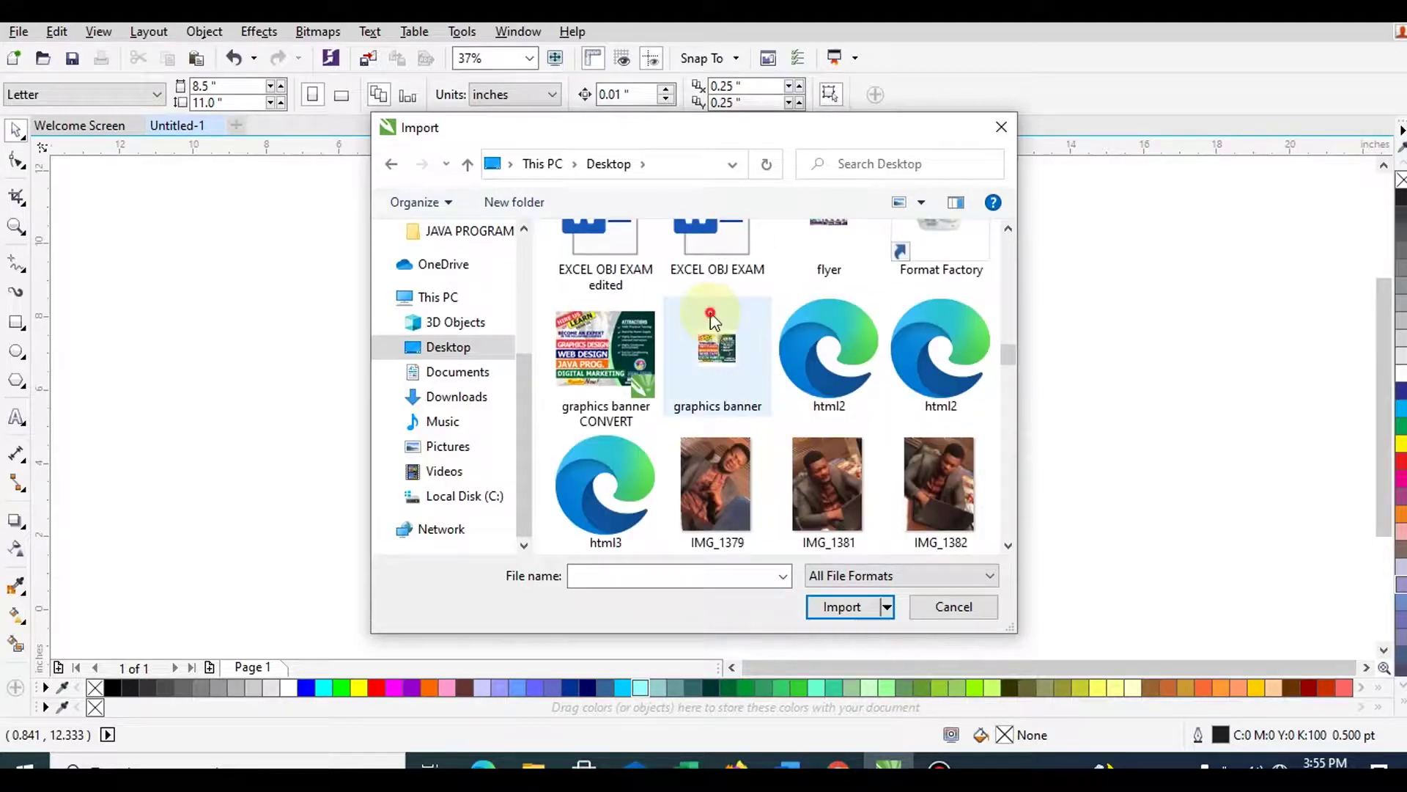
click(691, 350)
click(605, 359)
click(729, 269)
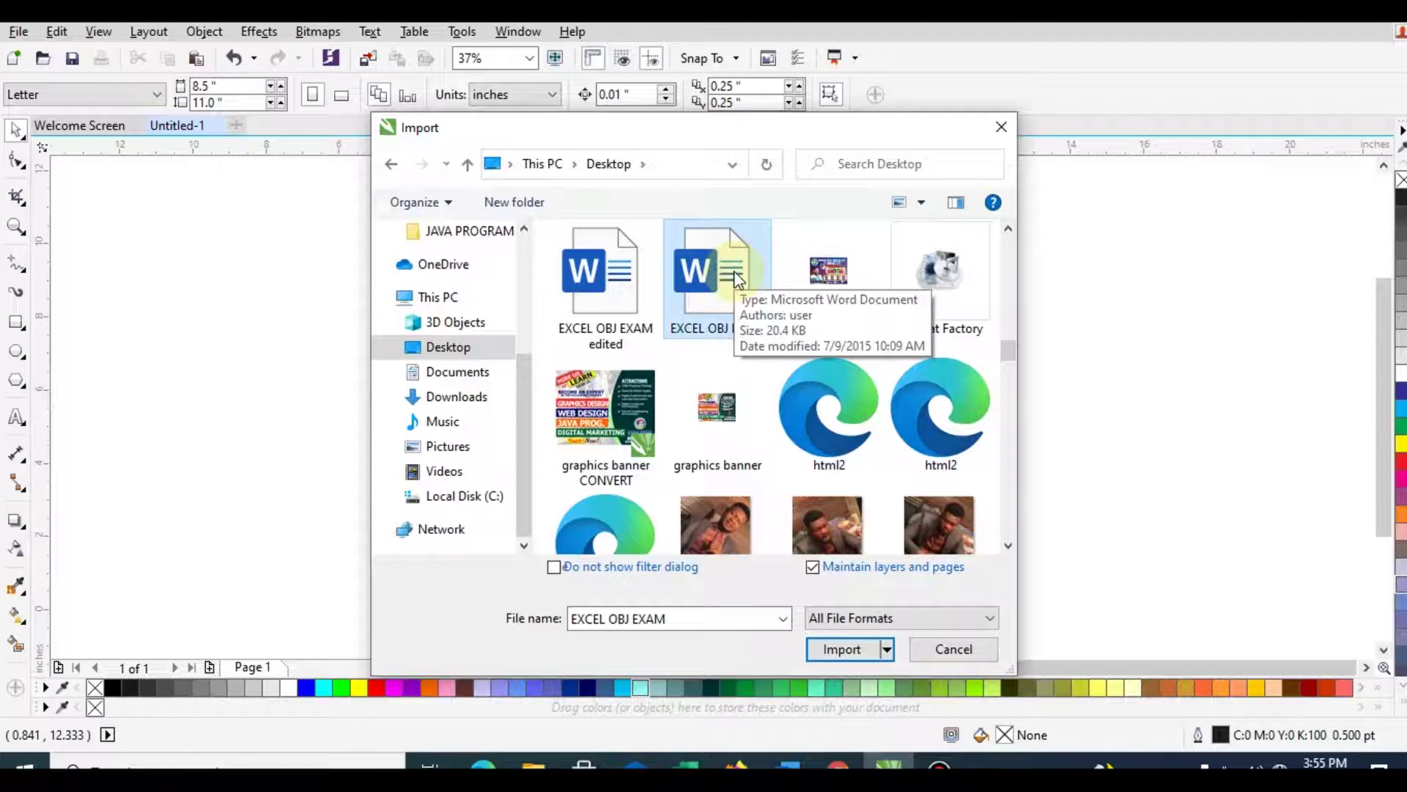
key(s)
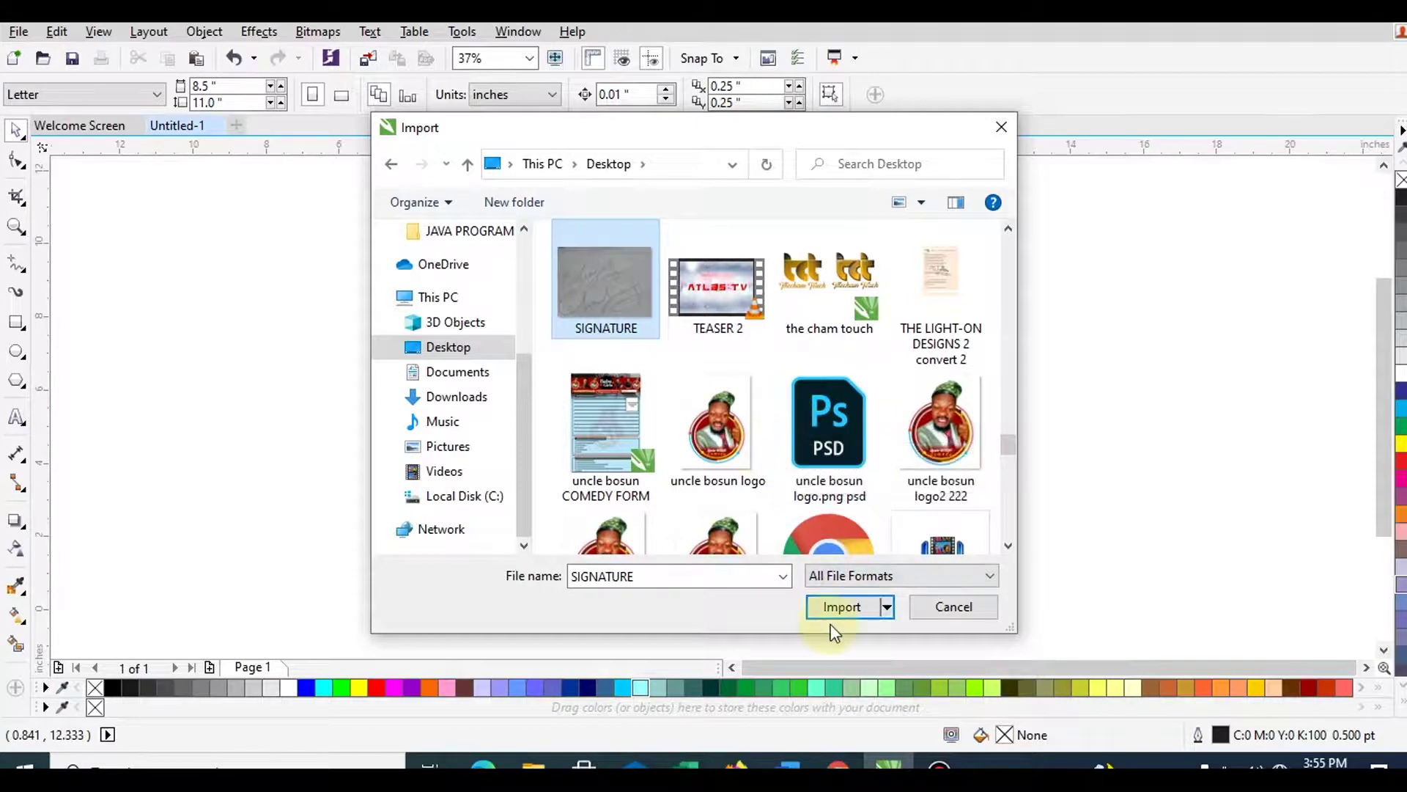
click(844, 607)
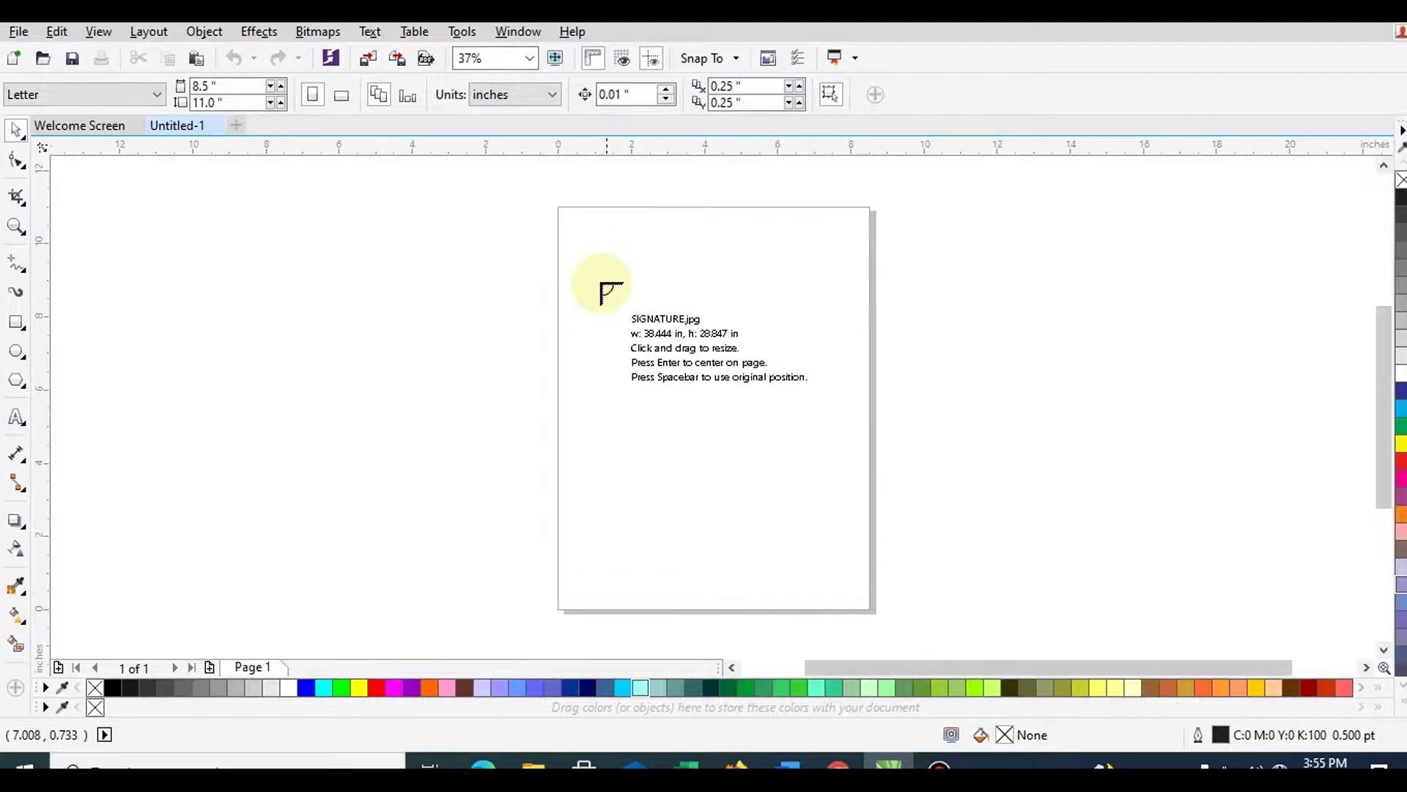
drag(572, 239, 874, 504)
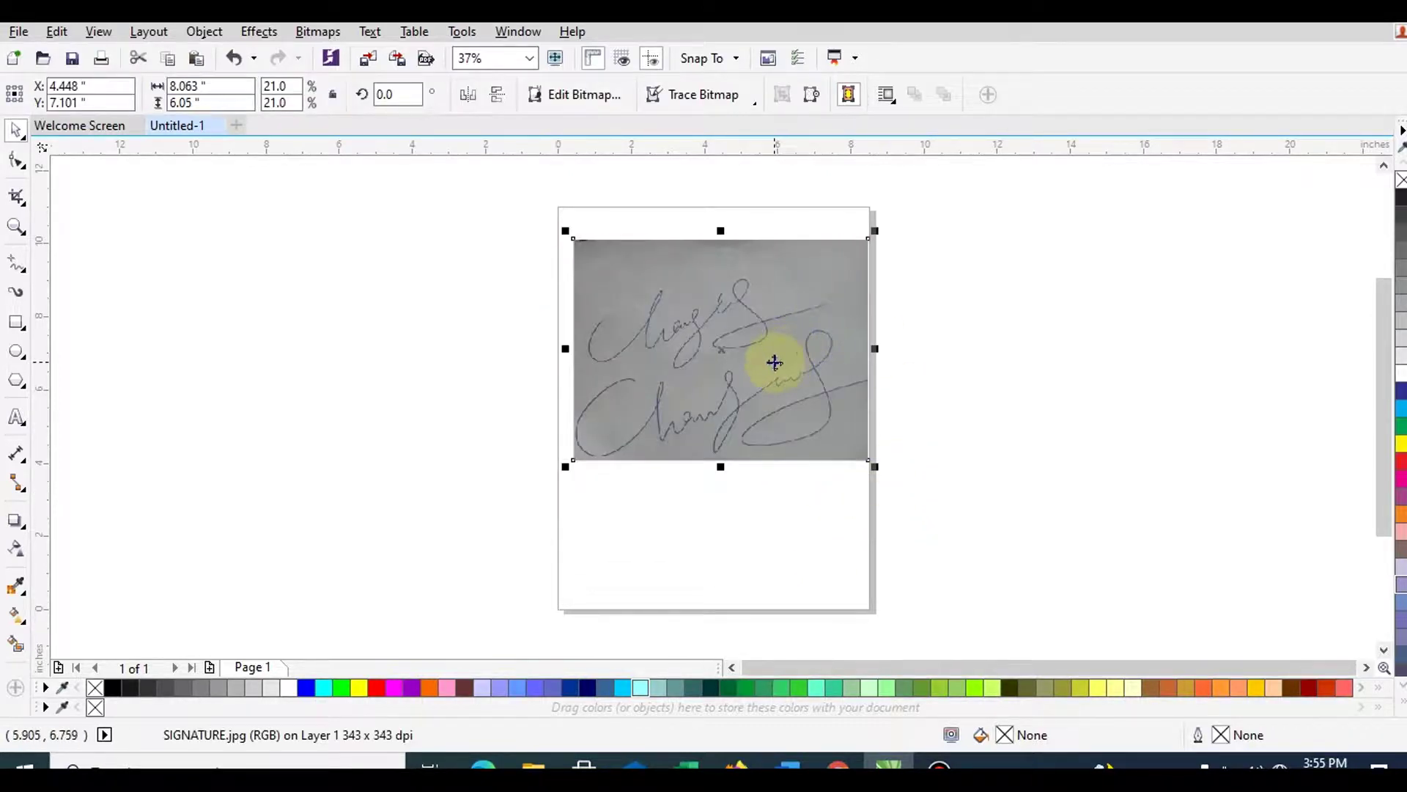
Step: Examine the two handwritten signatures in the imported image up close
scroll(775, 362, up, 4)
scroll(775, 362, down, 4)
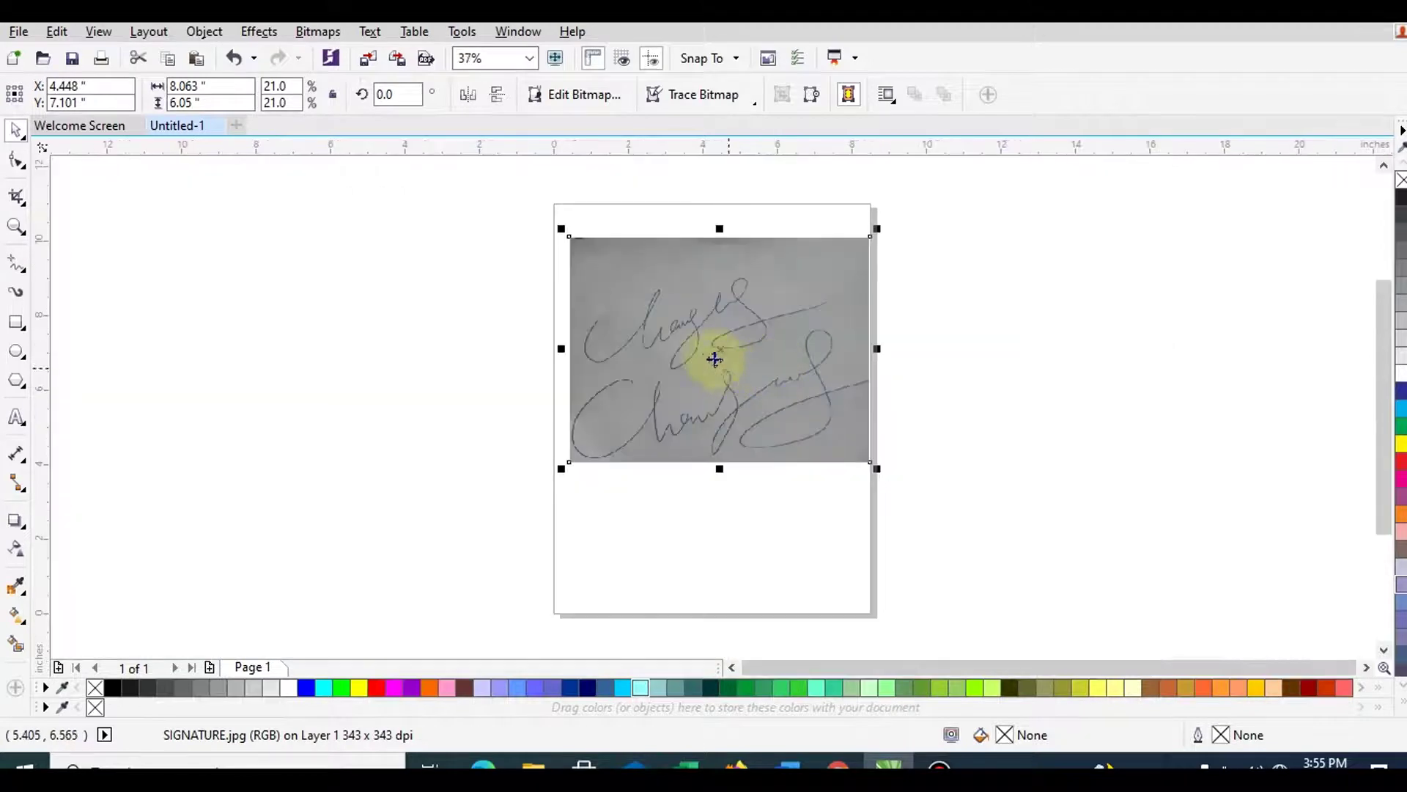
scroll(710, 354, up, 4)
scroll(710, 354, down, 4)
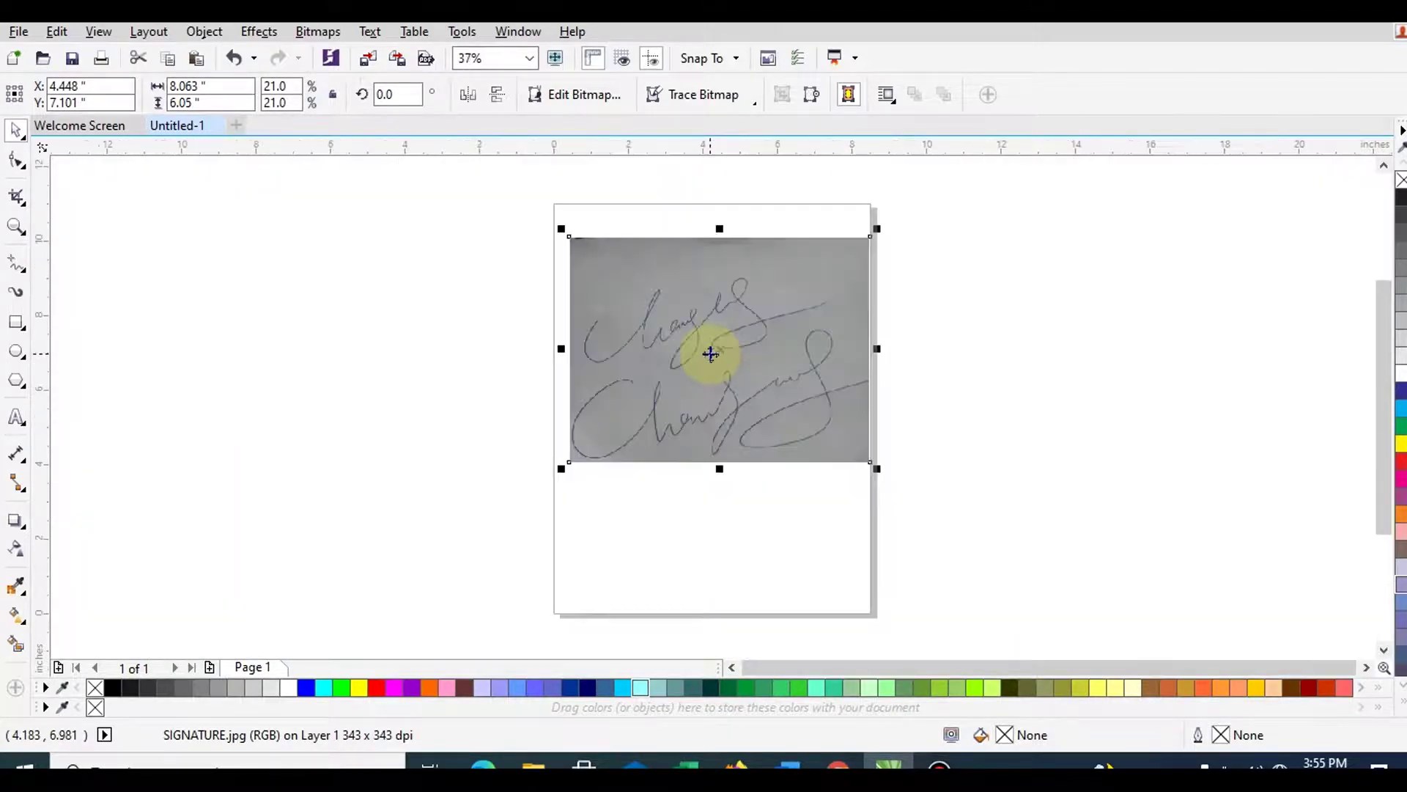
scroll(694, 338, up, 4)
scroll(695, 338, down, 4)
scroll(738, 337, up, 2)
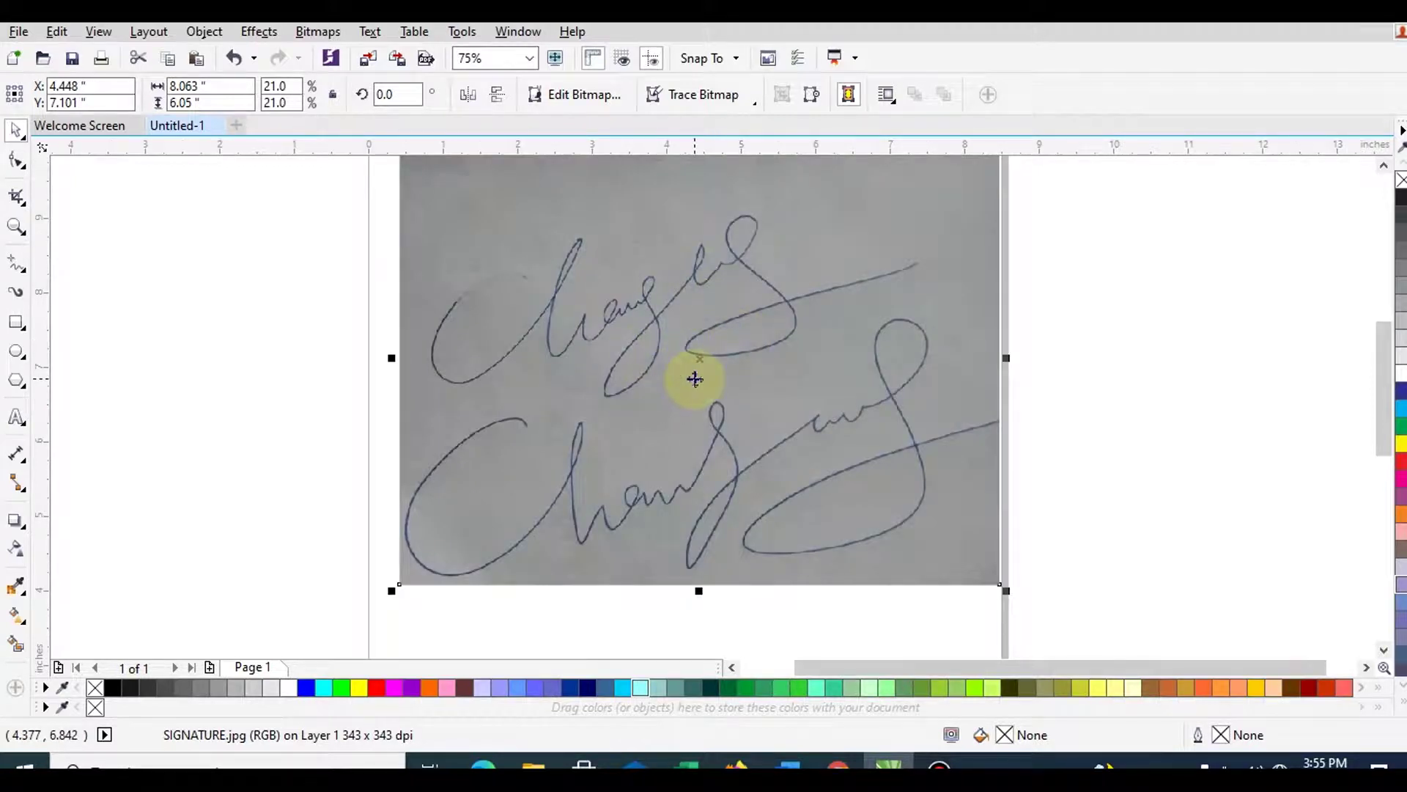
scroll(613, 292, down, 2)
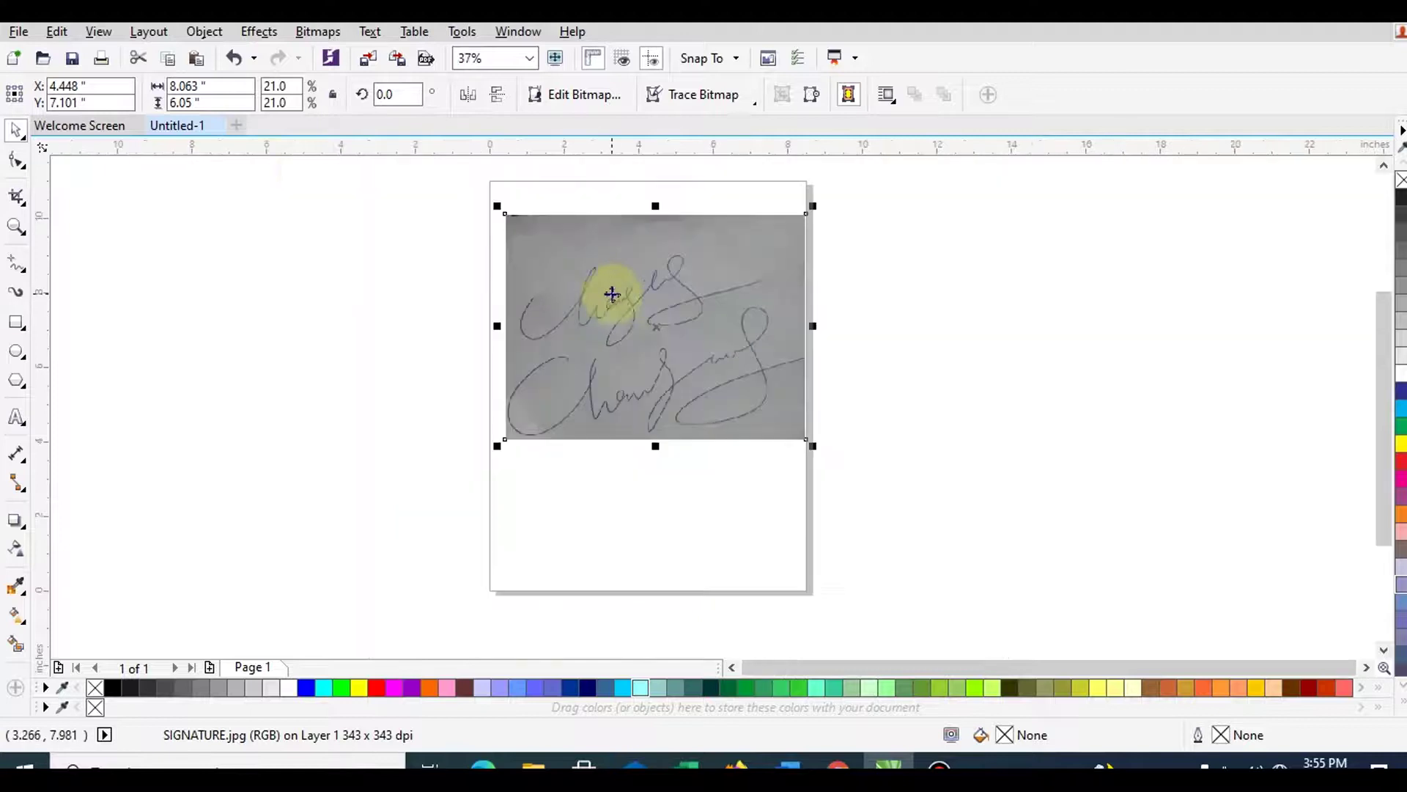
Step: Crop the image with the Shape tool by lowering its top edge into the upper signature and its top-left corner further
click(16, 160)
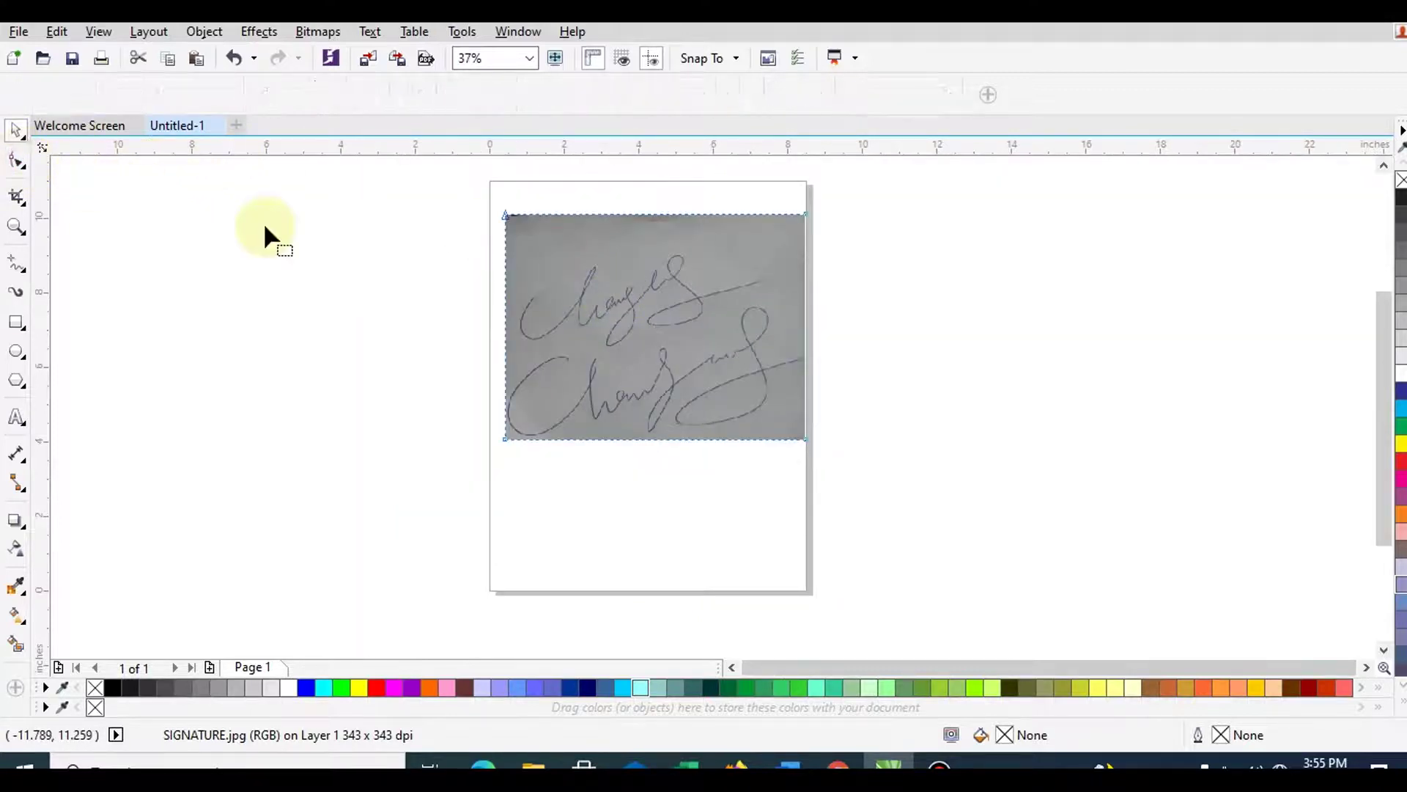
drag(469, 189, 538, 218)
drag(768, 190, 820, 250)
drag(449, 190, 503, 252)
click(796, 220)
drag(801, 220, 809, 299)
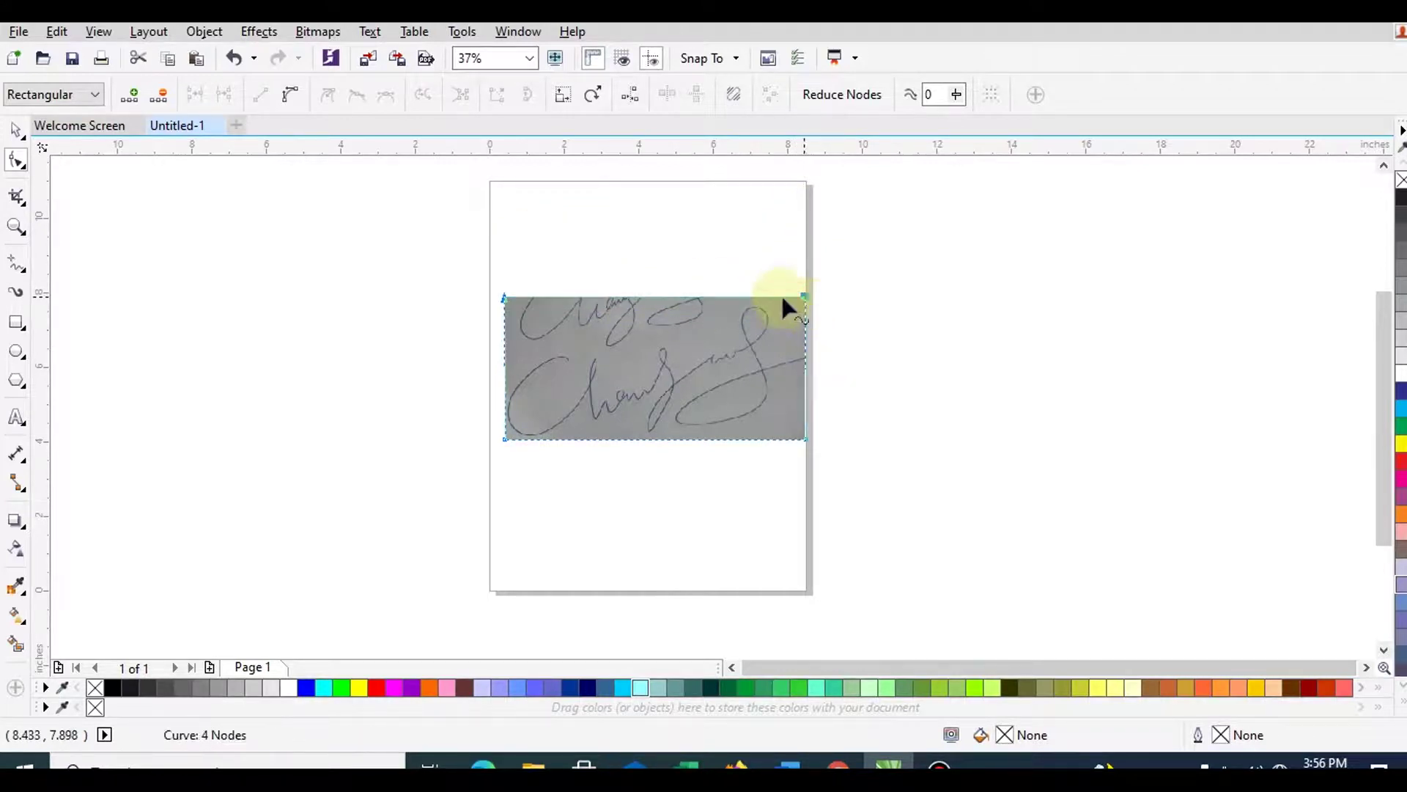
click(503, 293)
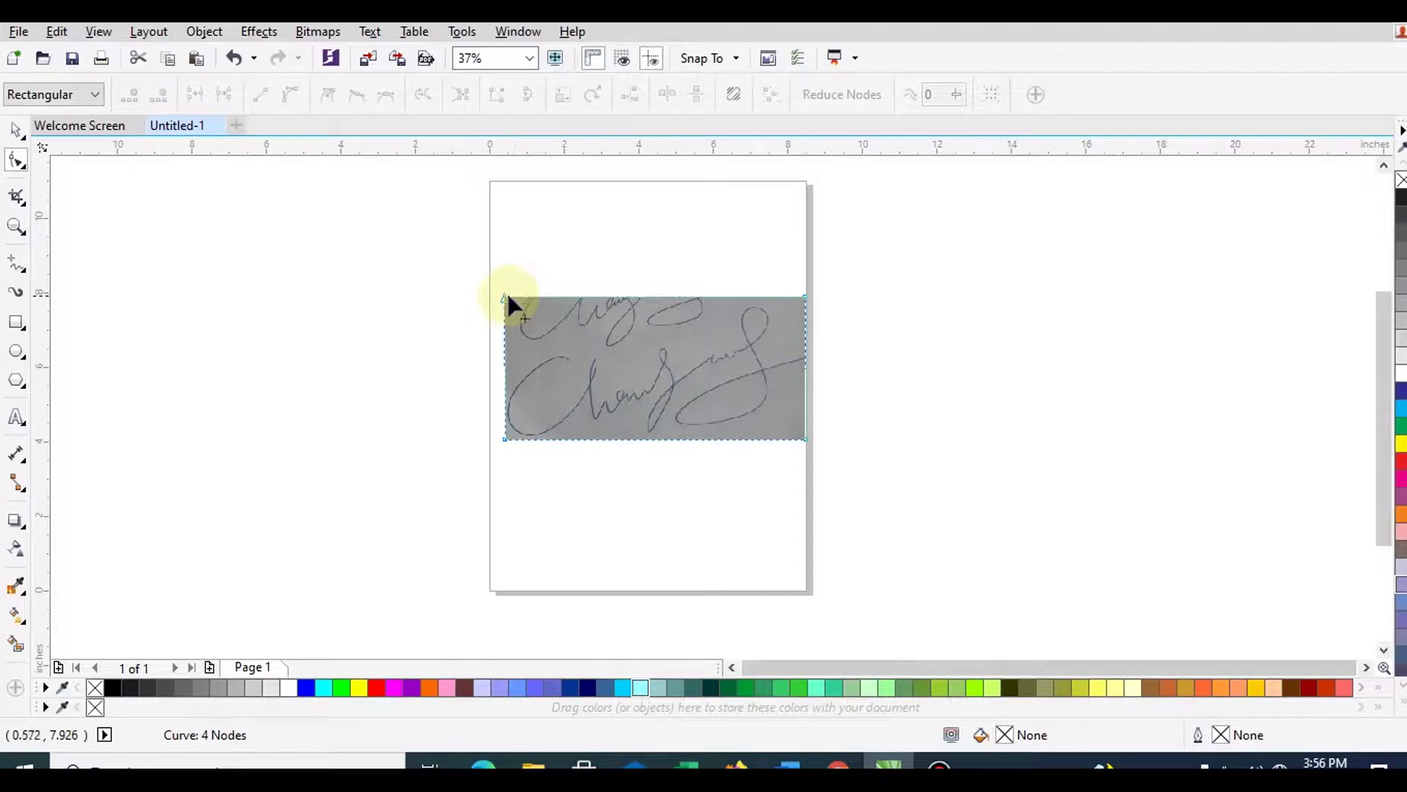
drag(504, 293, 500, 335)
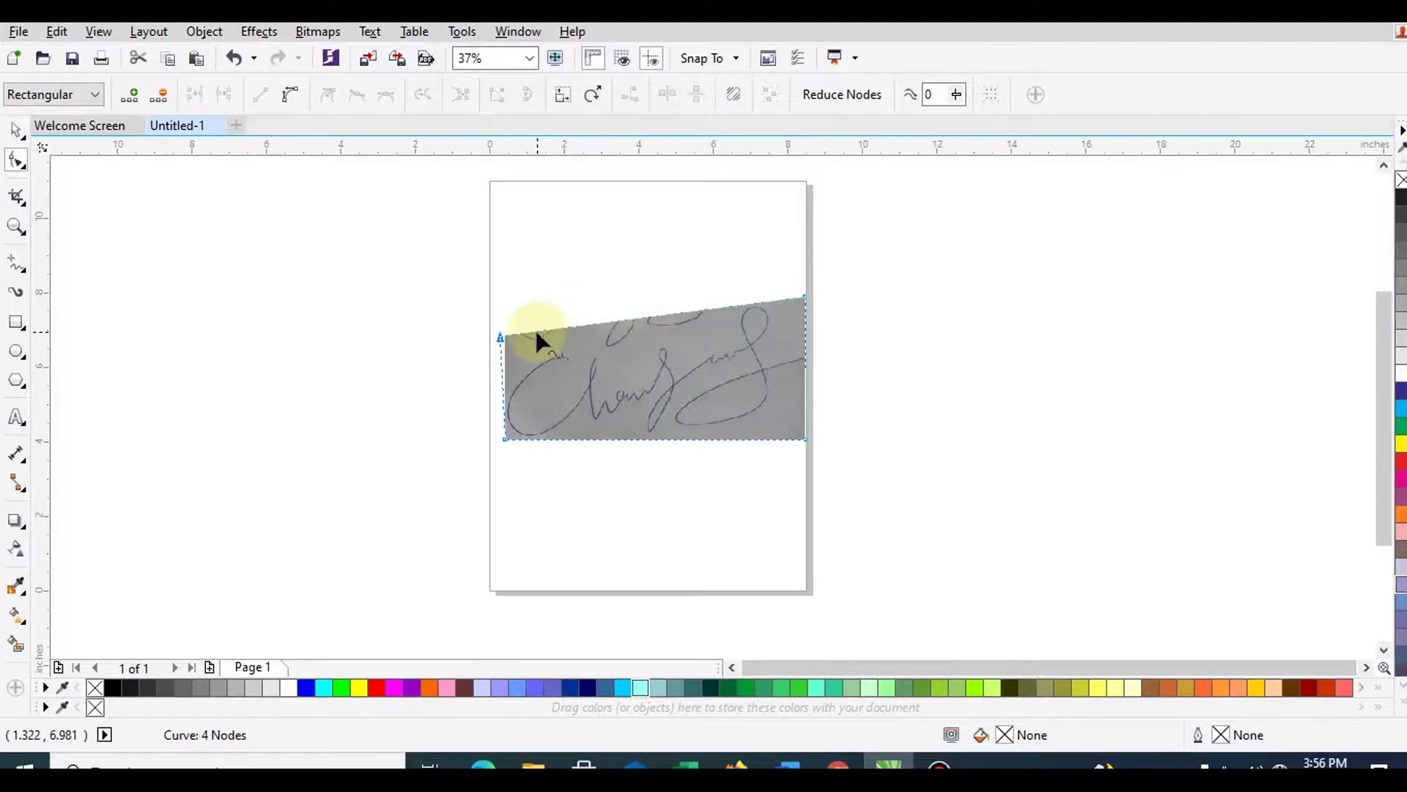
Step: Add three nodes along the image's top edge and reposition them to follow the lower signature, cropping out the upper one
double_click(632, 314)
drag(632, 314, 574, 358)
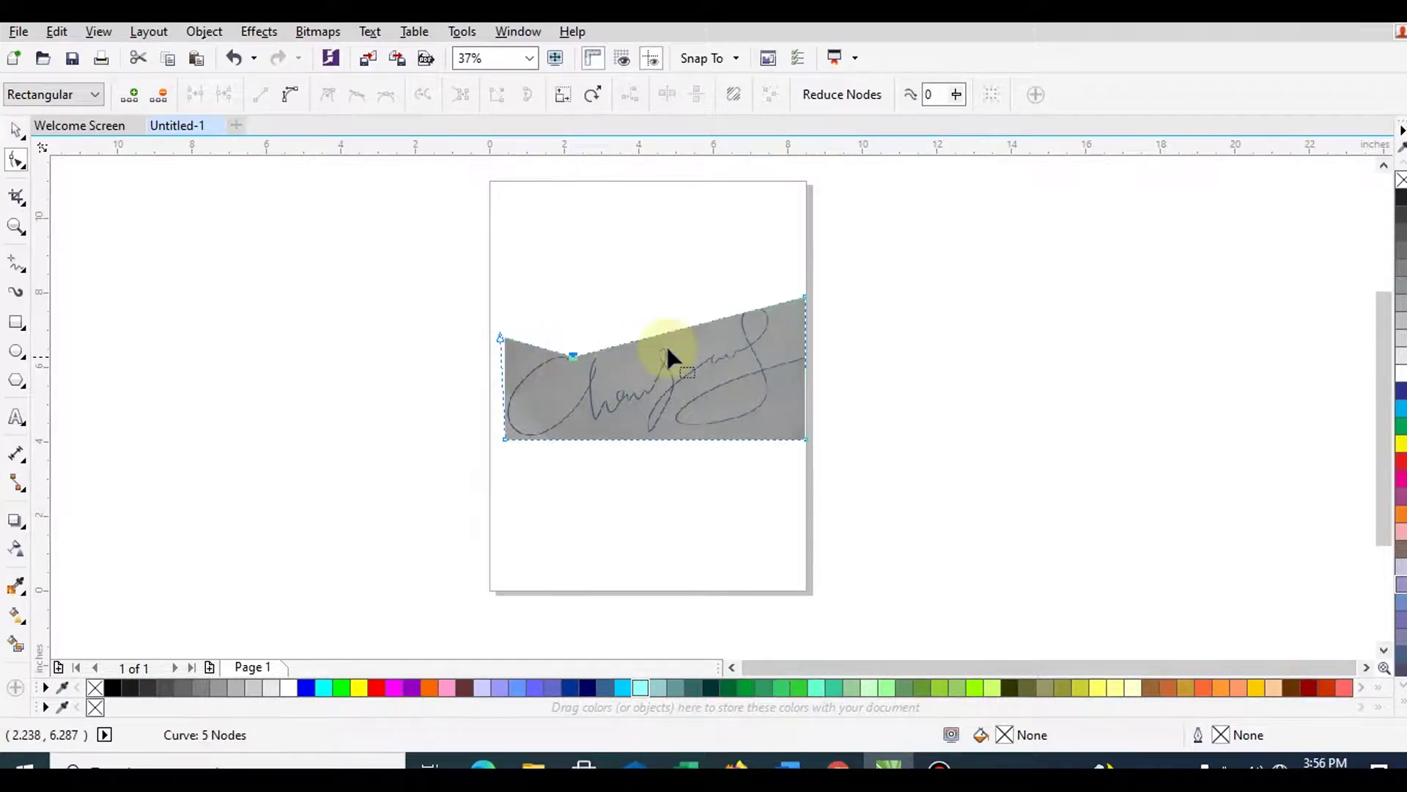
double_click(749, 308)
drag(749, 306, 721, 320)
click(719, 304)
double_click(719, 302)
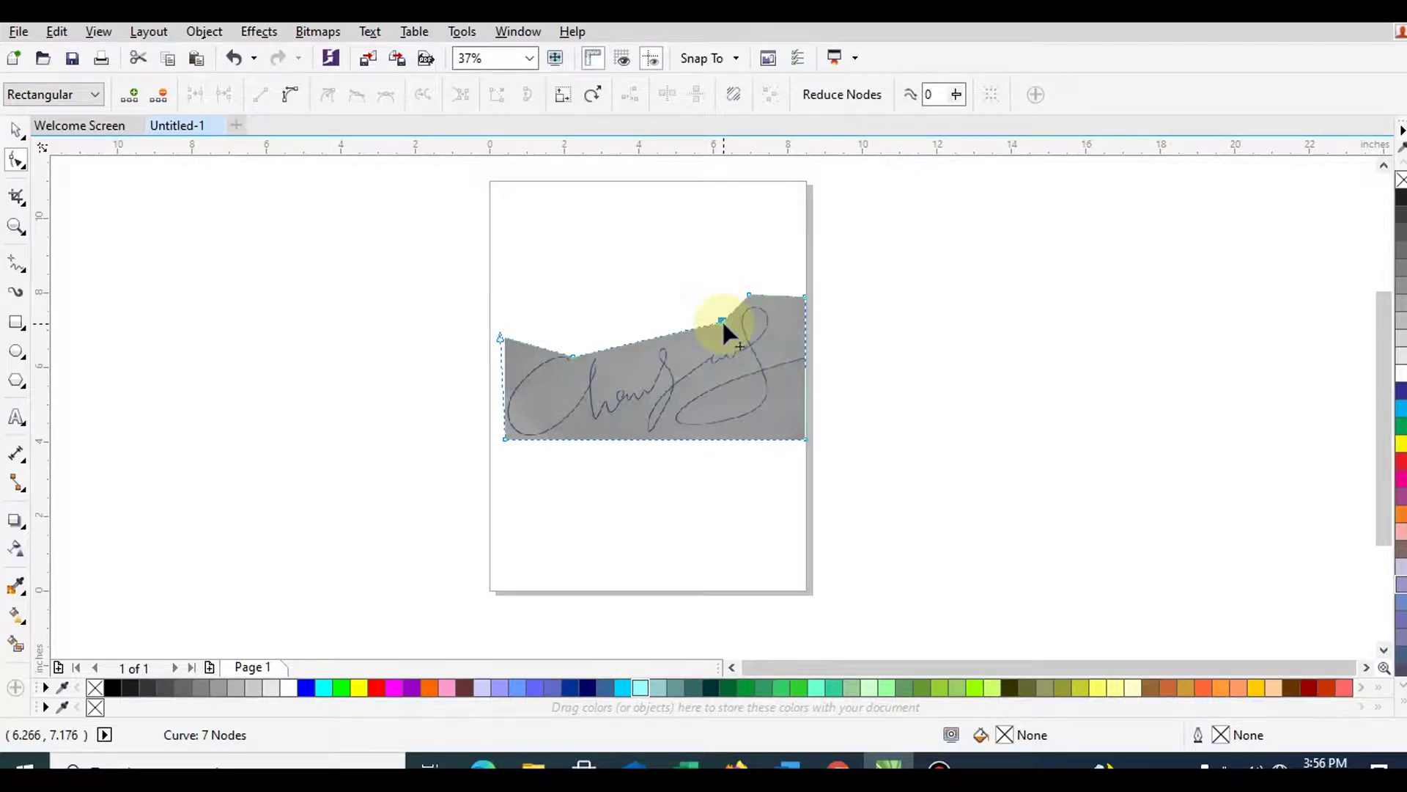
click(577, 352)
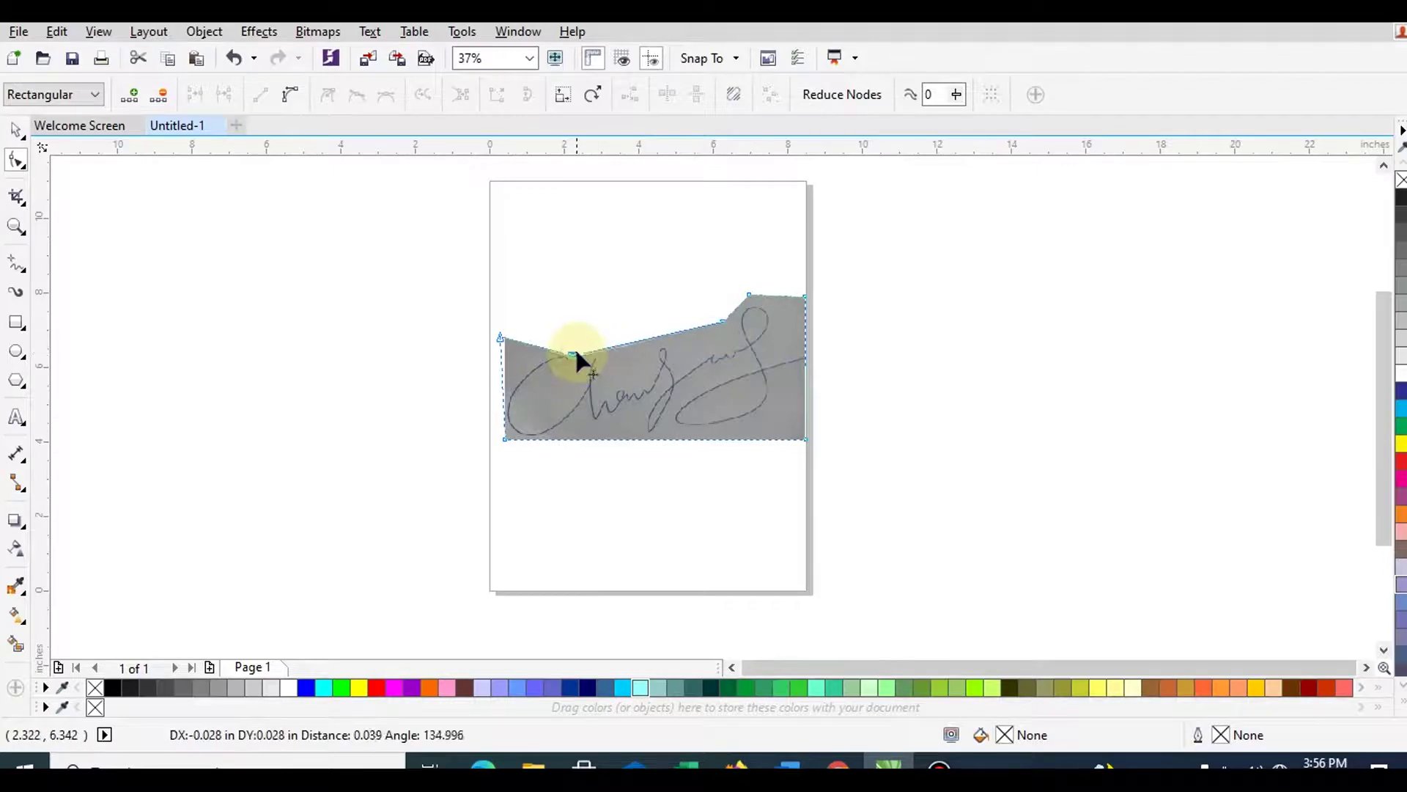
Step: Move the cropped image slightly up and left and convert it to a 300 dpi CMYK Color (32-bit) bitmap with anti-aliasing and transparent background
click(15, 129)
mouse_move(771, 402)
mouse_down()
mouse_move(757, 370)
mouse_move(760, 385)
mouse_up()
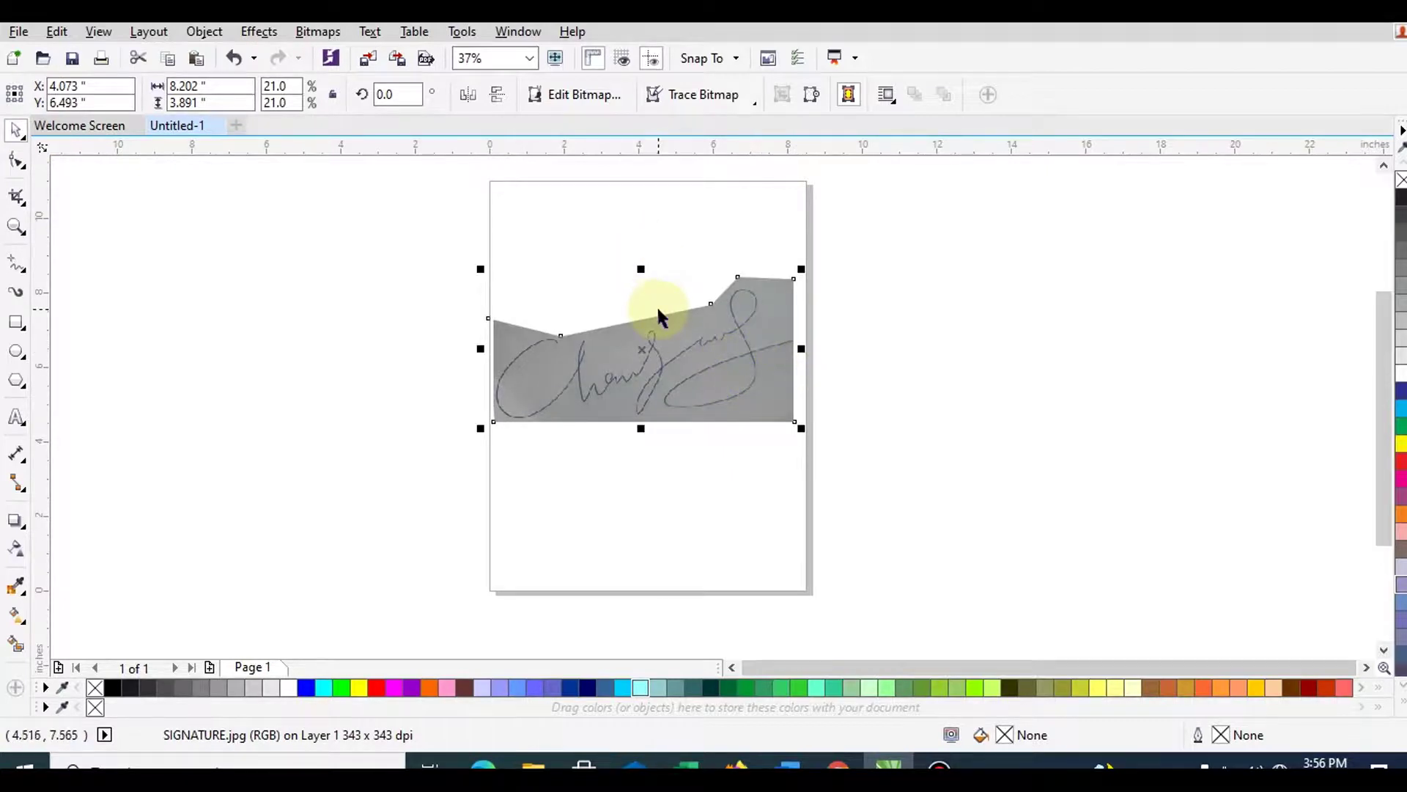
click(330, 33)
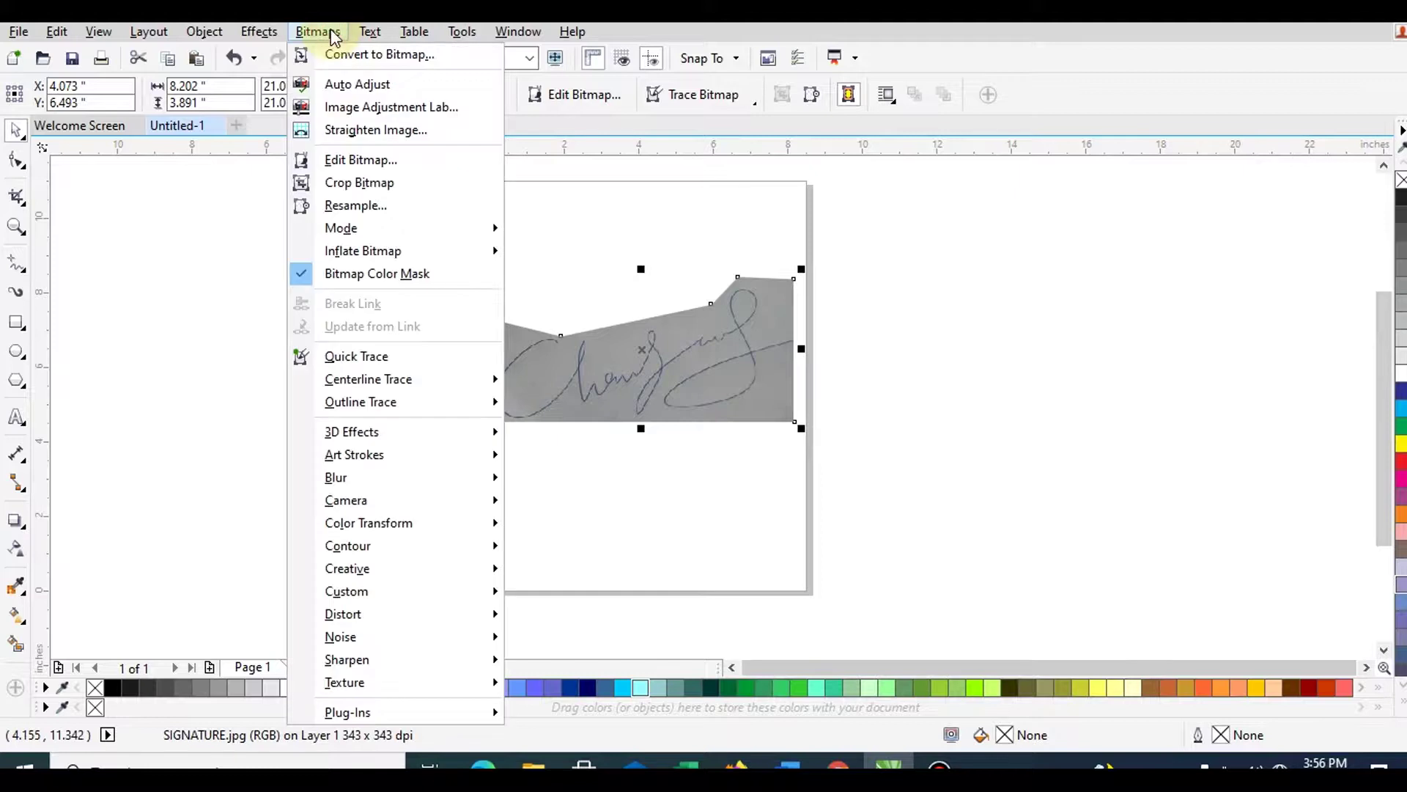
click(362, 55)
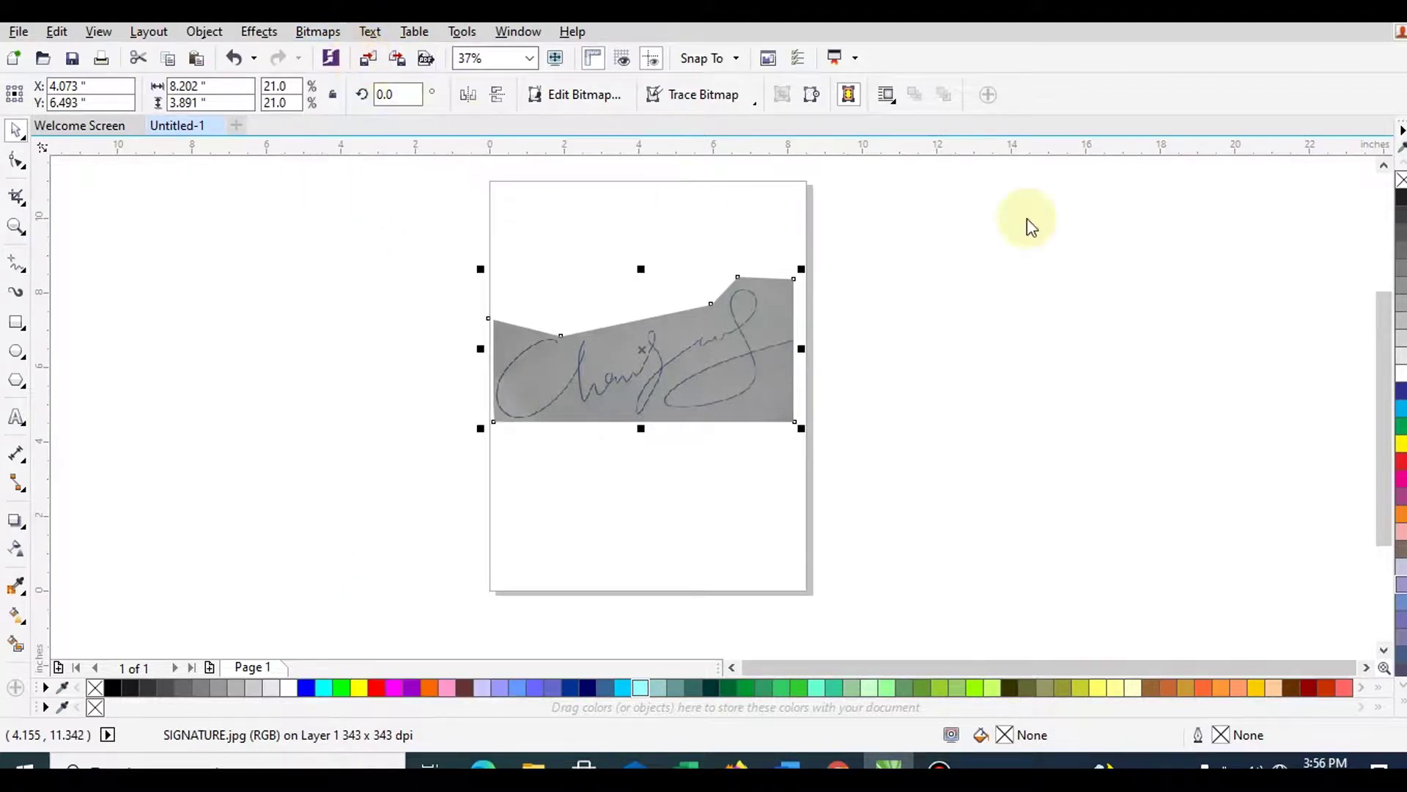
drag(424, 506, 310, 188)
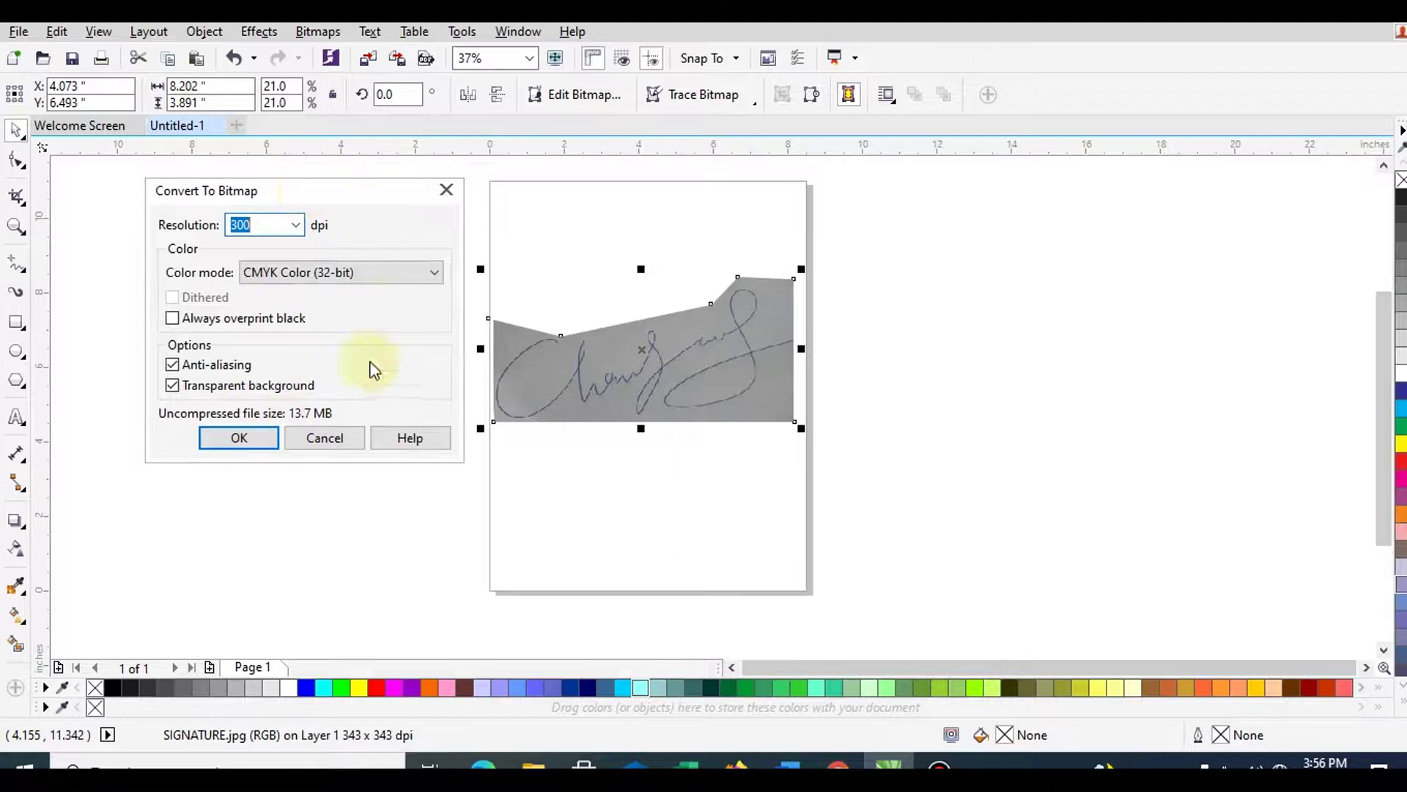
click(295, 225)
click(249, 326)
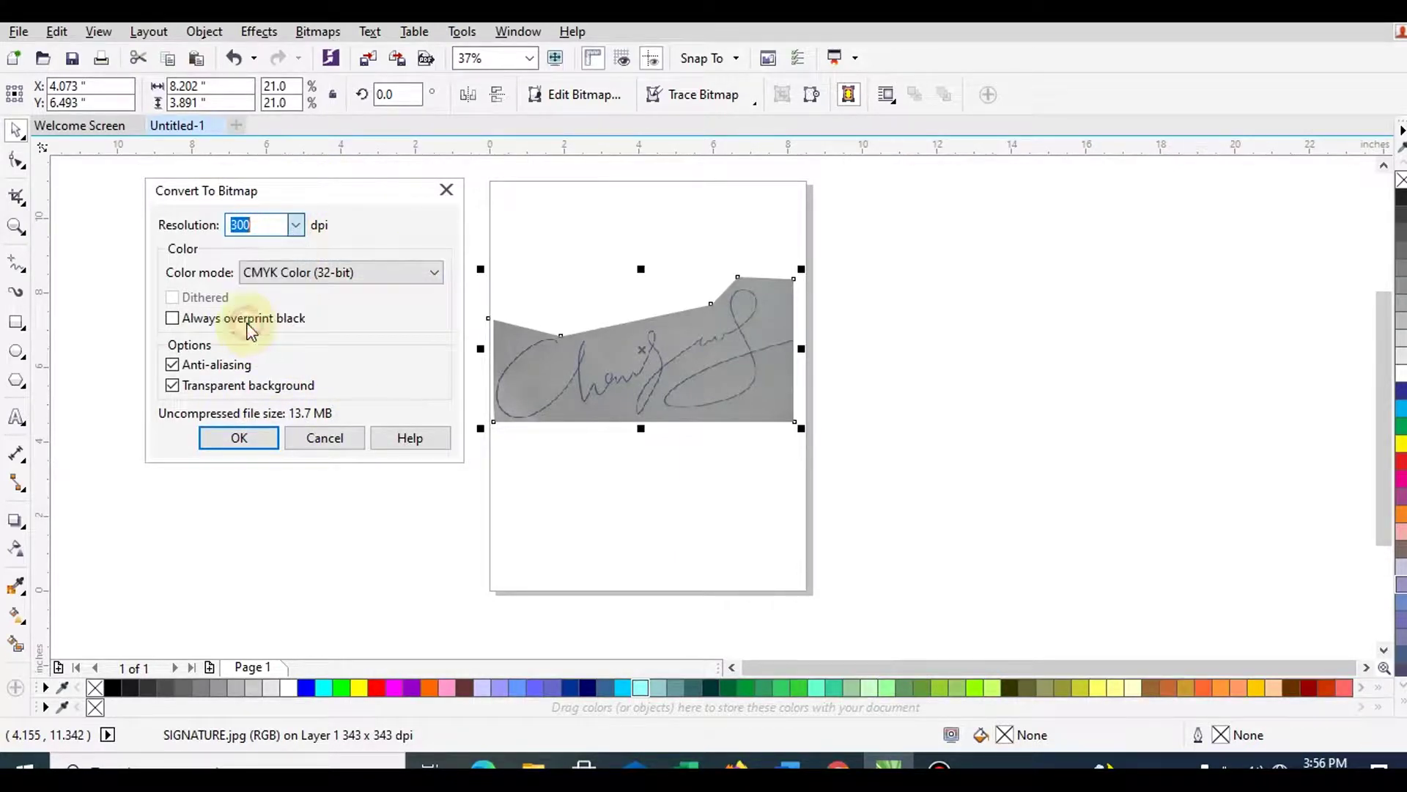
click(348, 283)
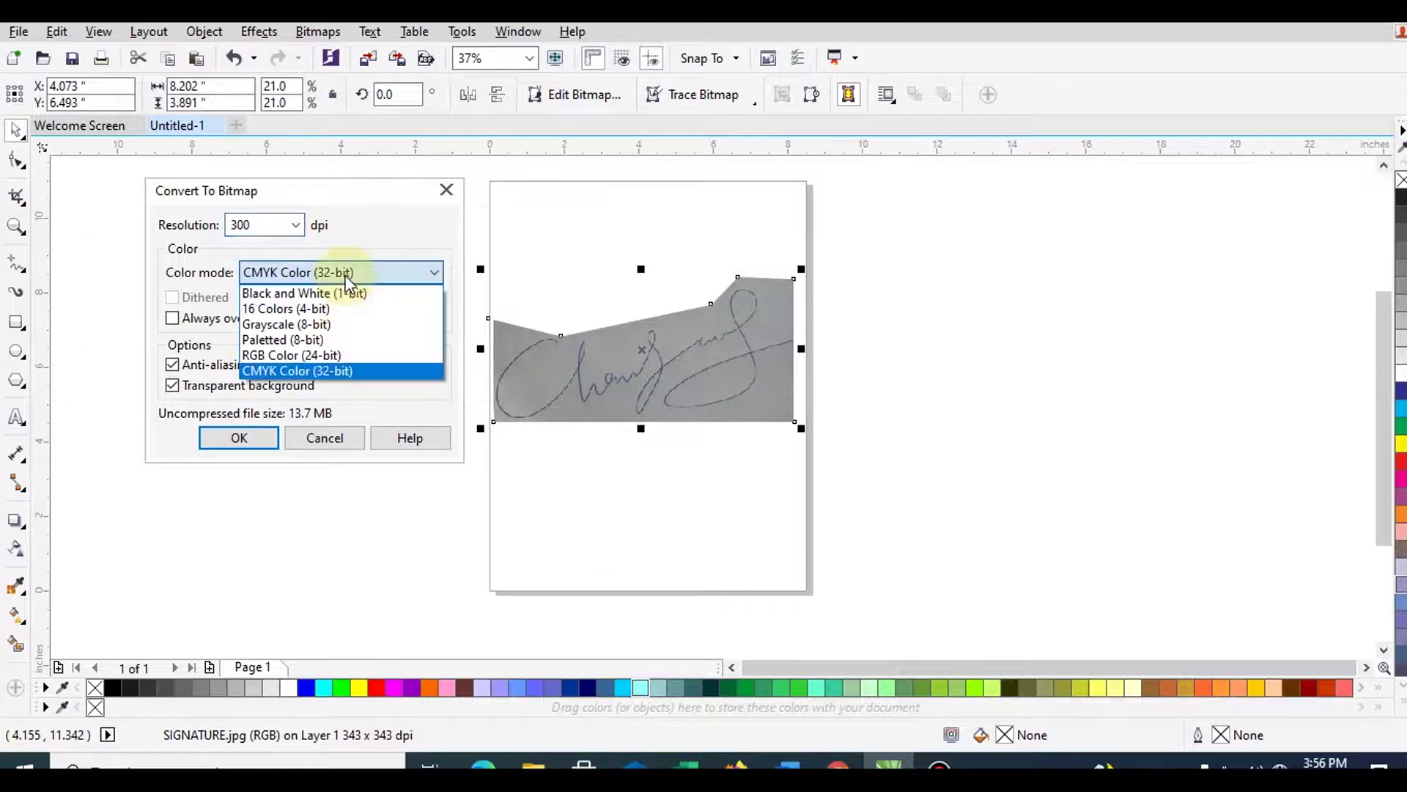
click(293, 371)
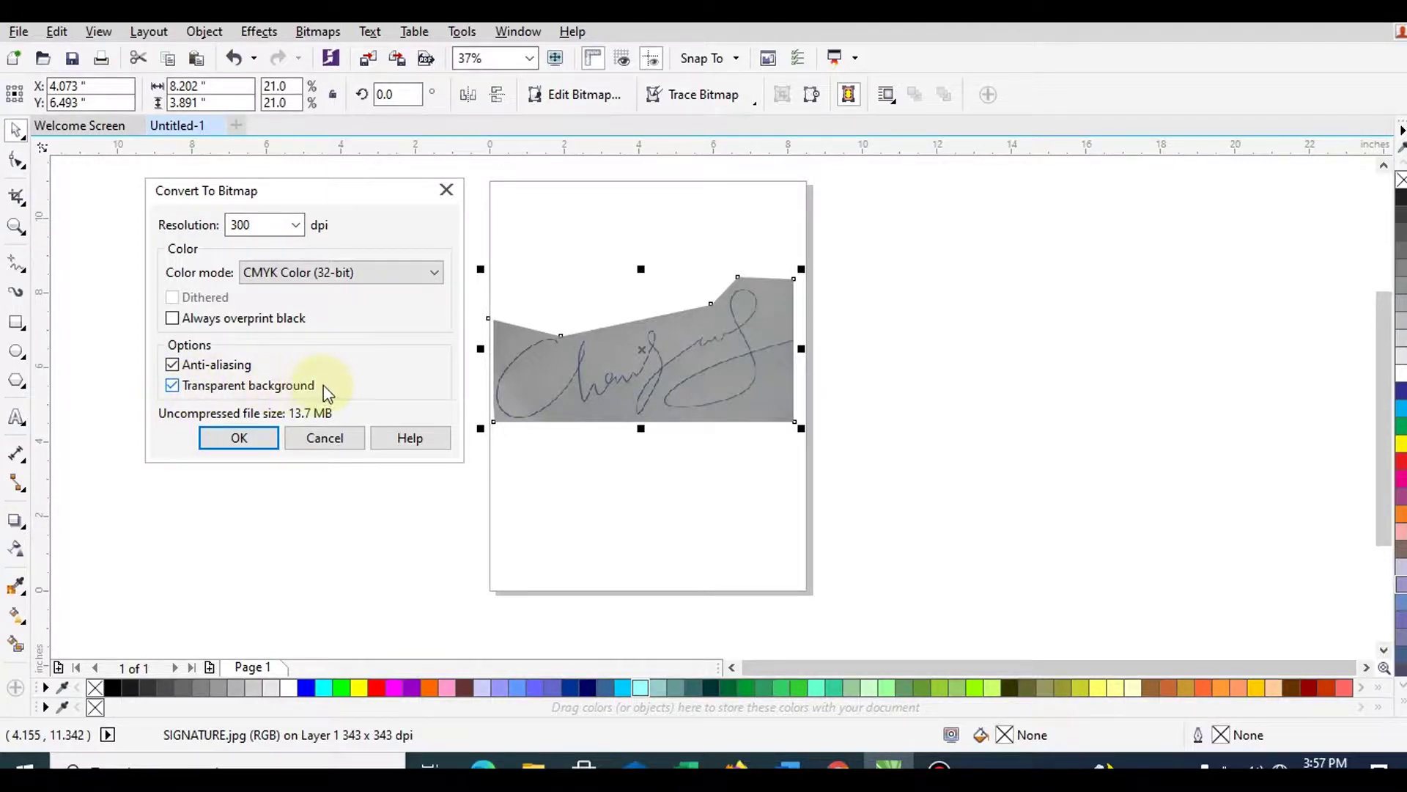
click(236, 437)
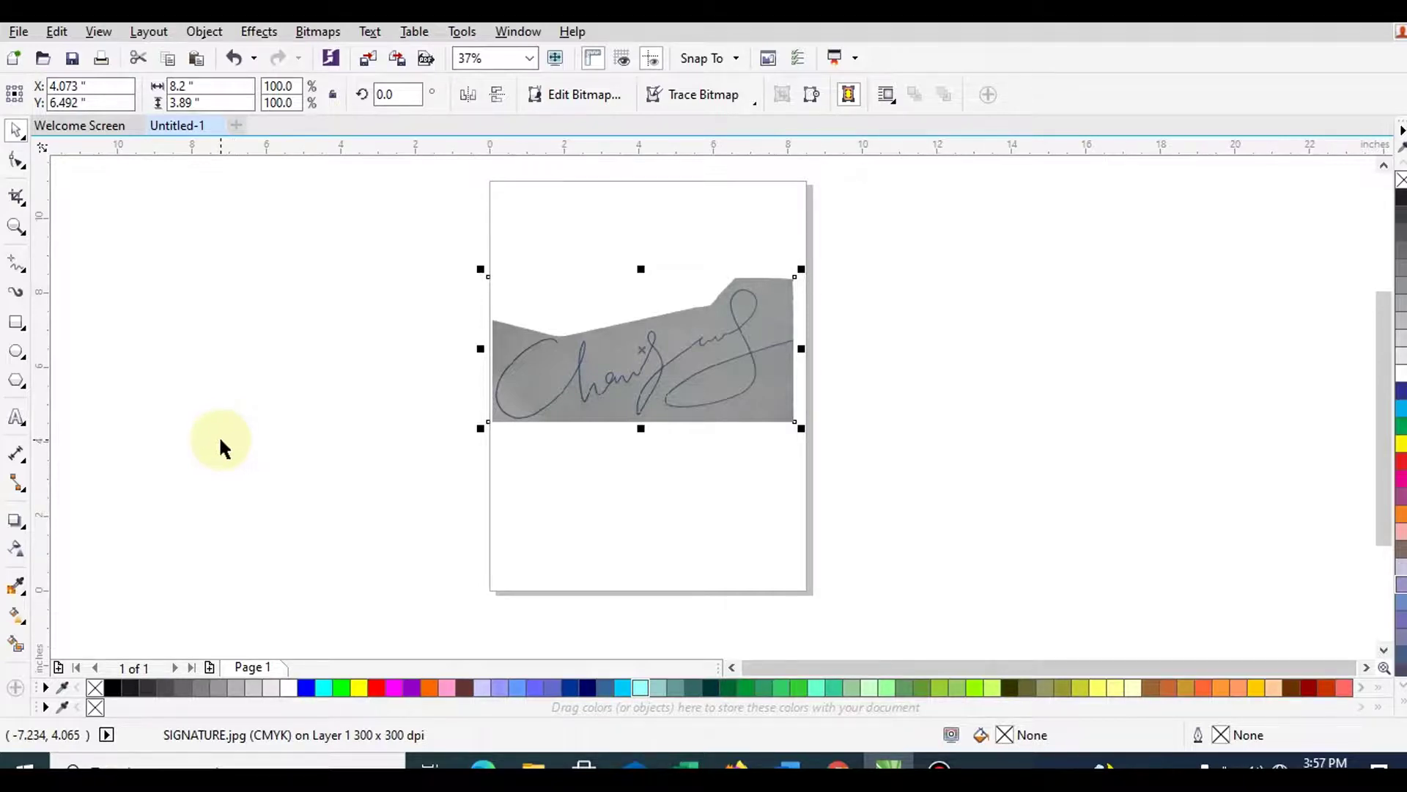
Step: Start converting the signature bitmap to Black and White (1-bit) mode and choose Line Art as the conversion method
click(336, 32)
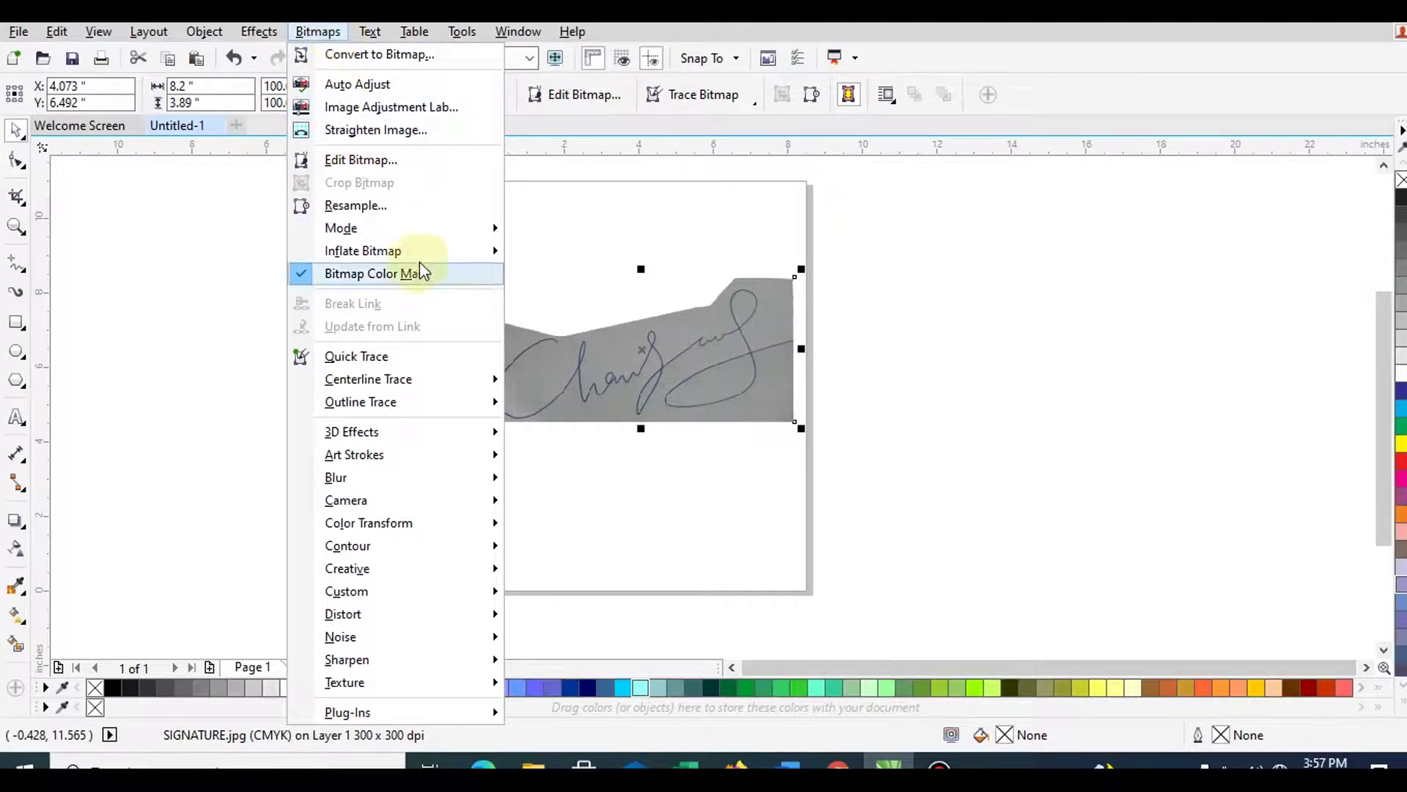
mouse_move(456, 231)
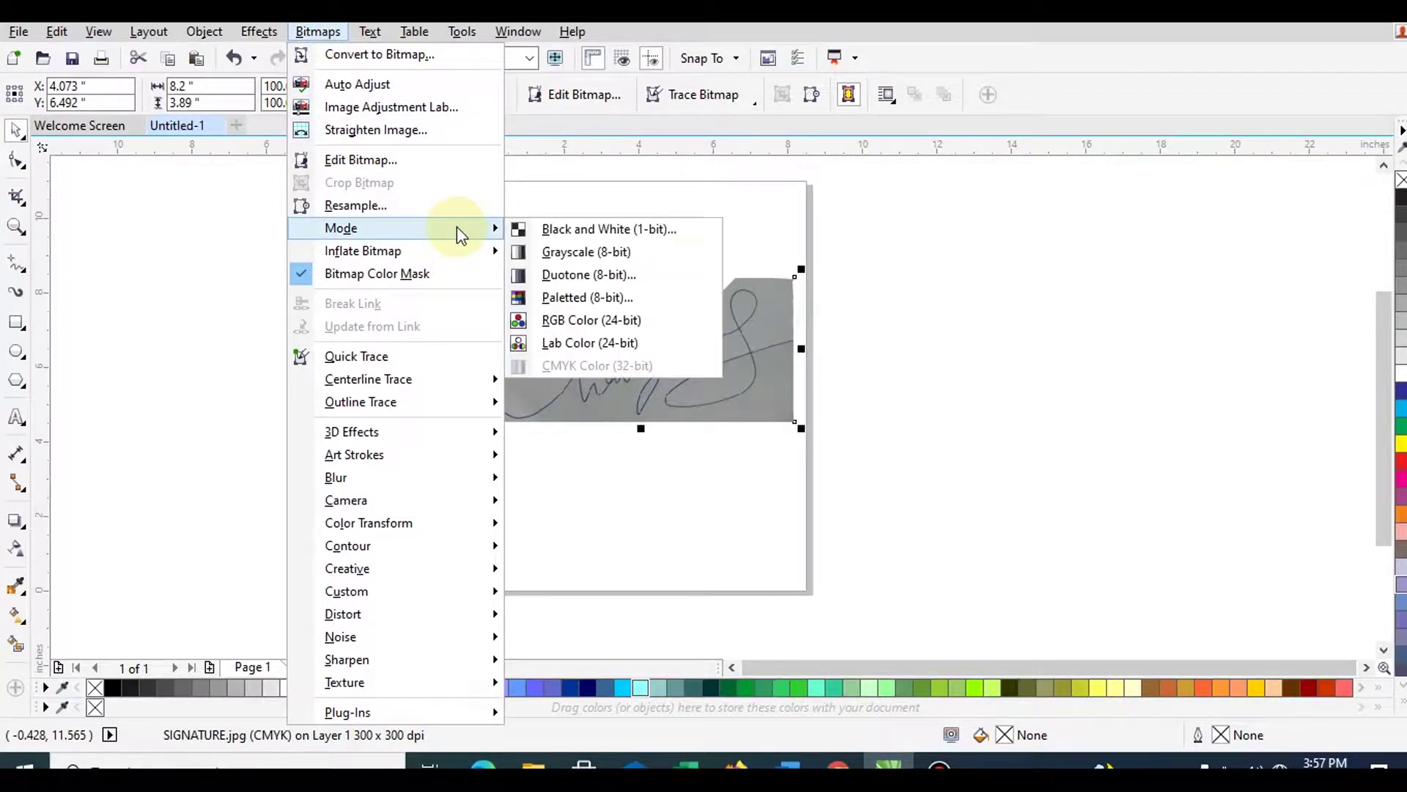
click(590, 230)
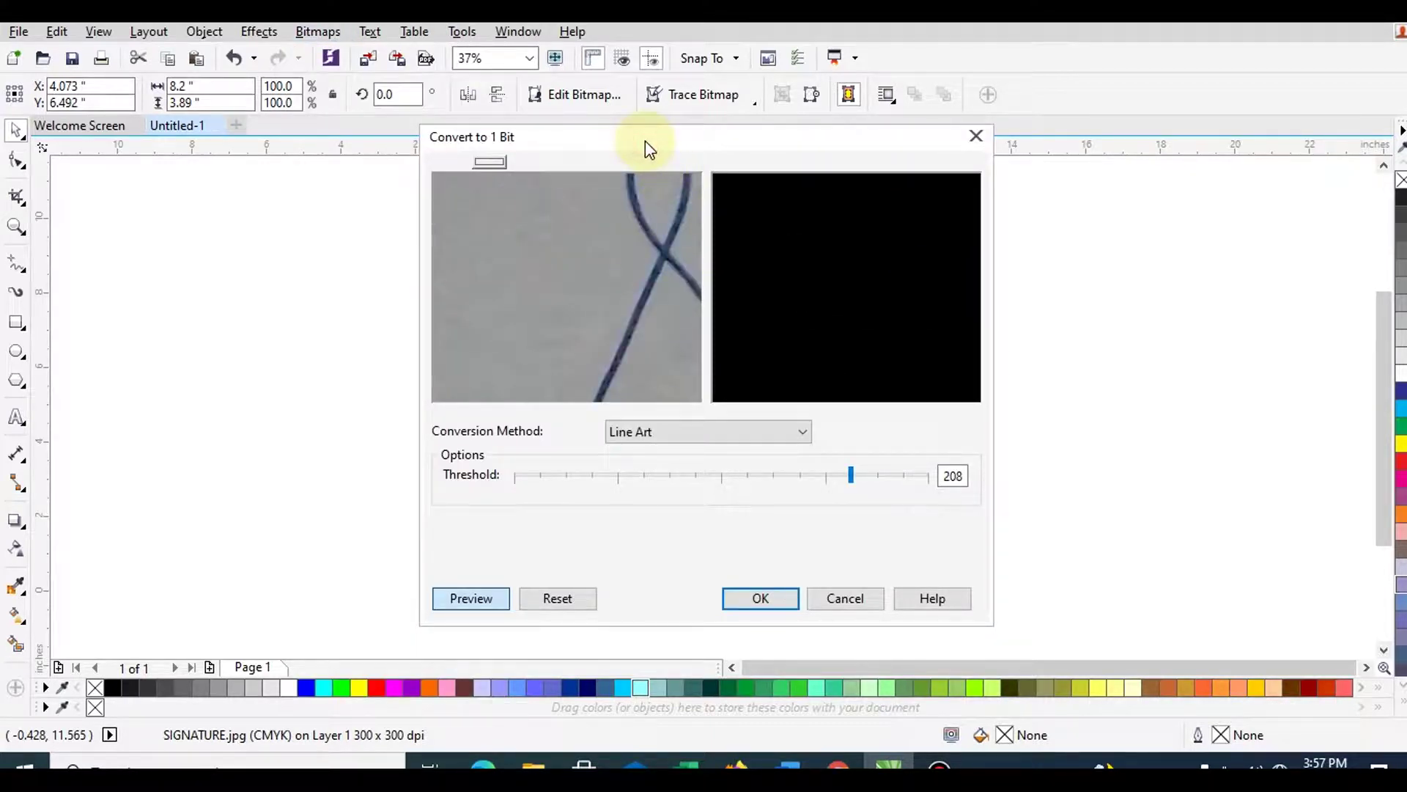
drag(645, 141, 608, 109)
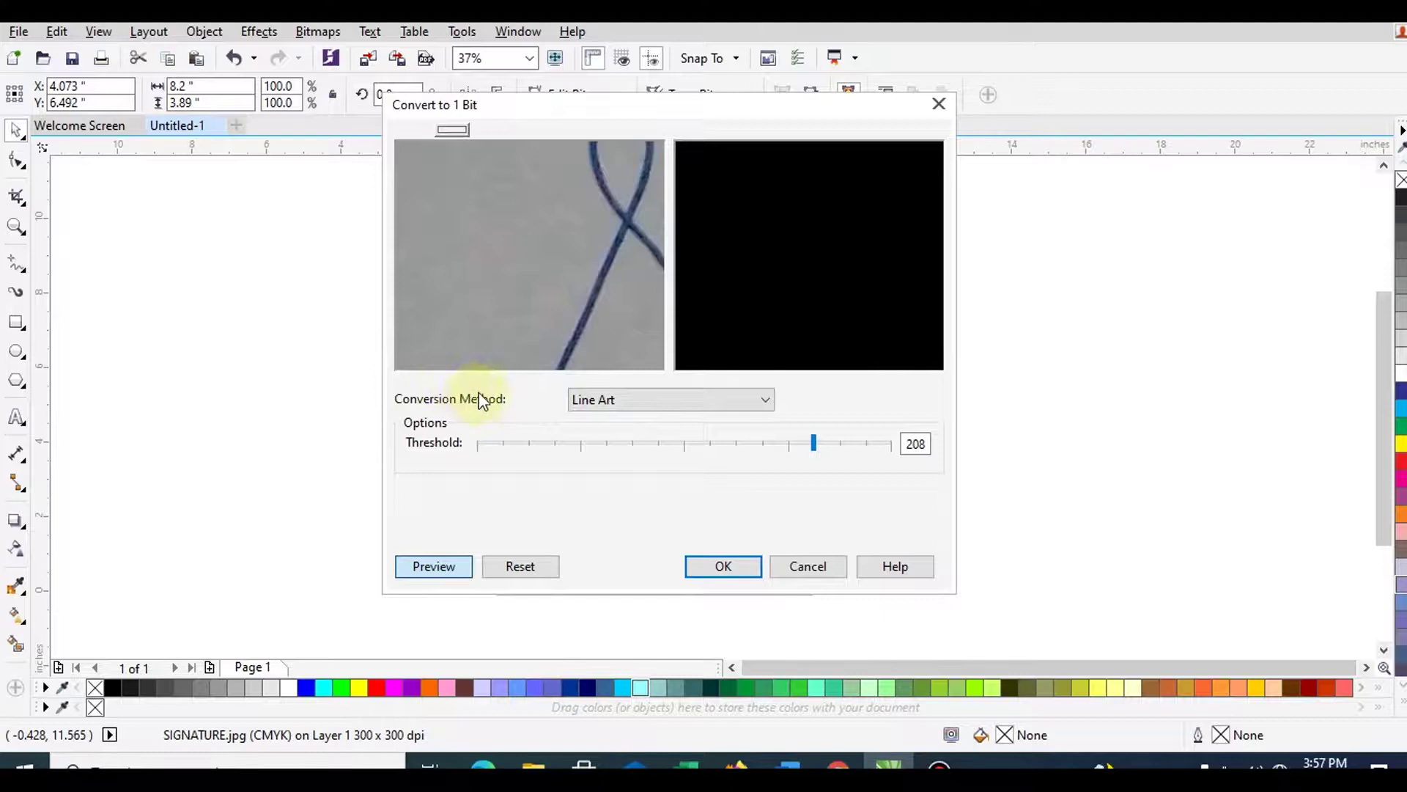
click(633, 400)
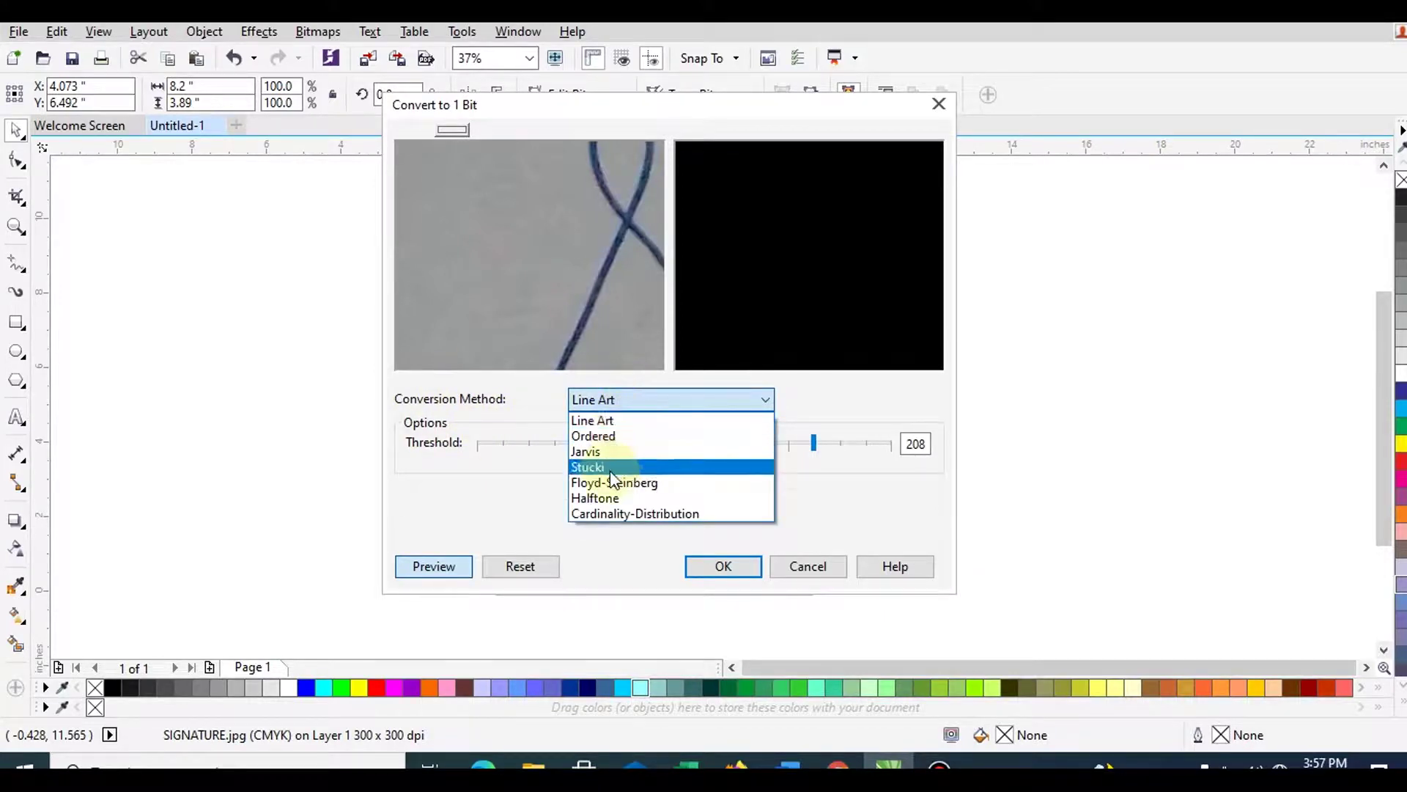
click(619, 420)
click(629, 401)
click(612, 422)
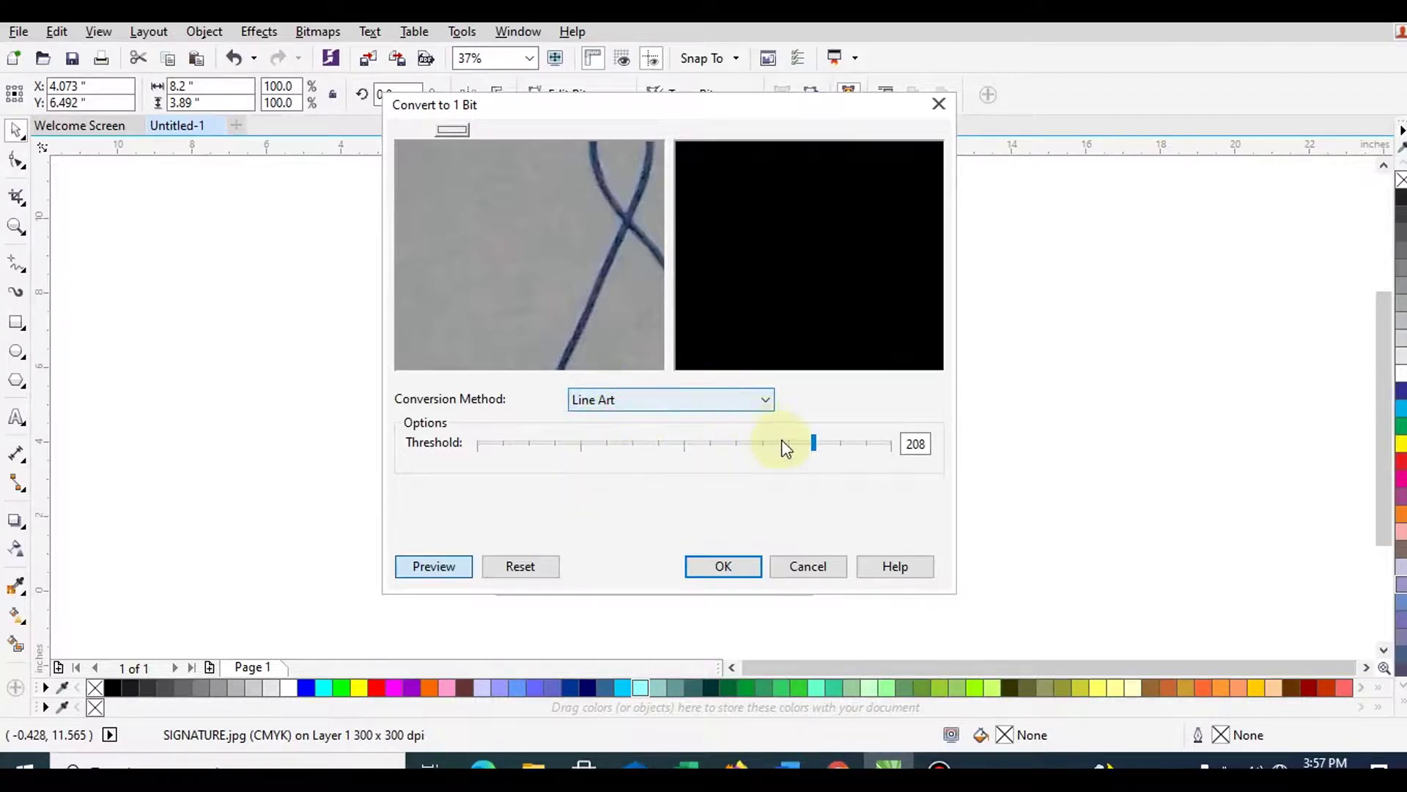
Step: Try a range of Line Art thresholds from low values up to 191, comparing the black-and-white preview
click(772, 442)
click(682, 444)
click(648, 443)
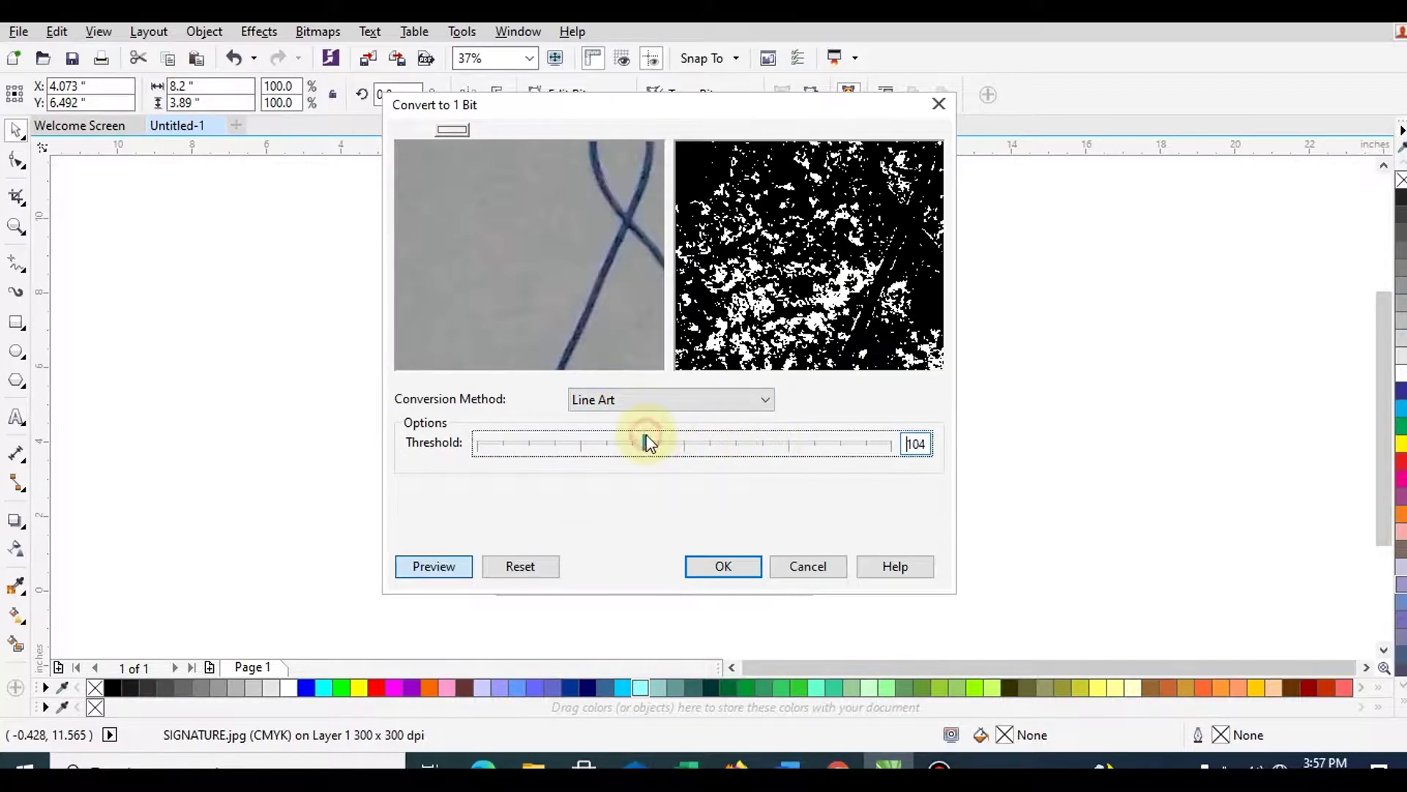
click(619, 444)
click(576, 451)
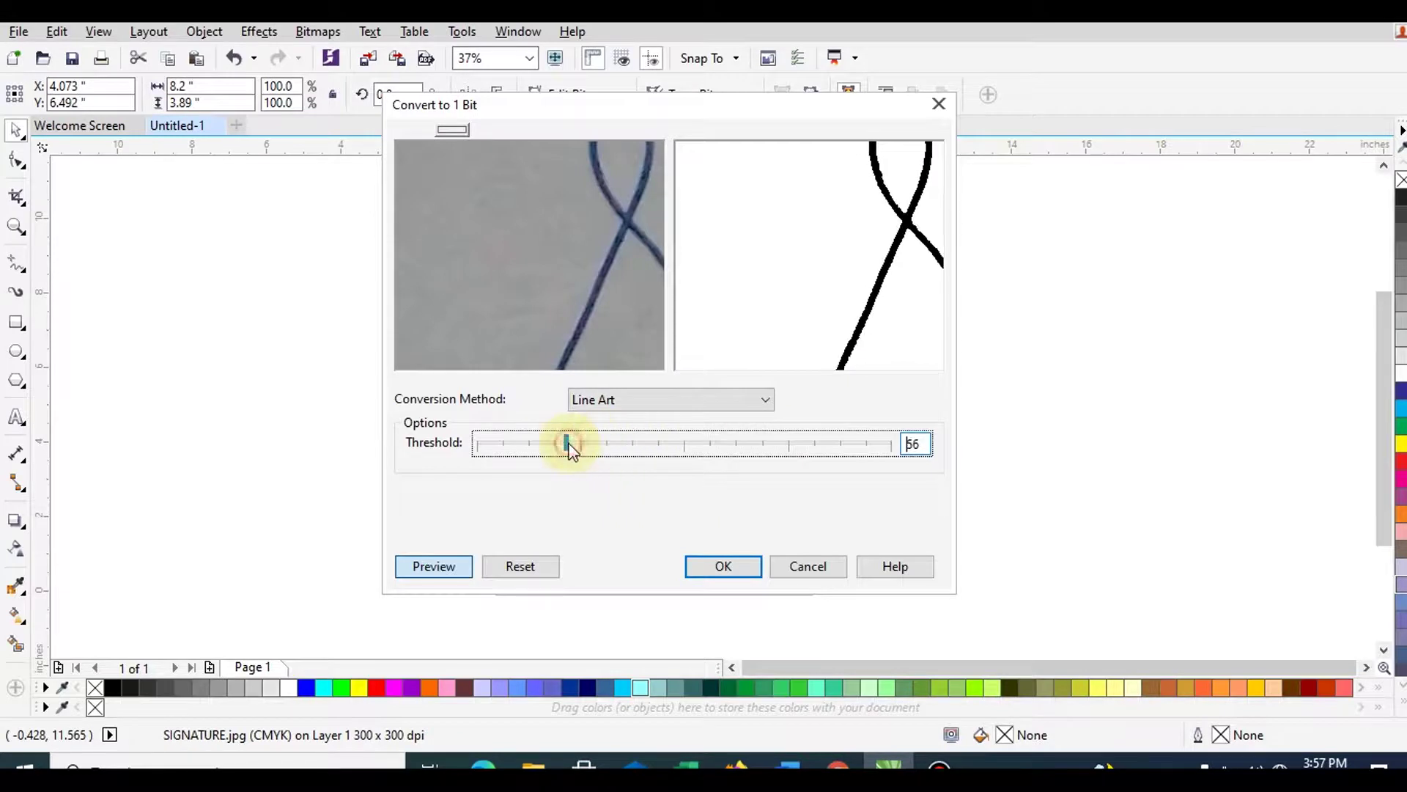
drag(543, 445, 490, 443)
click(582, 445)
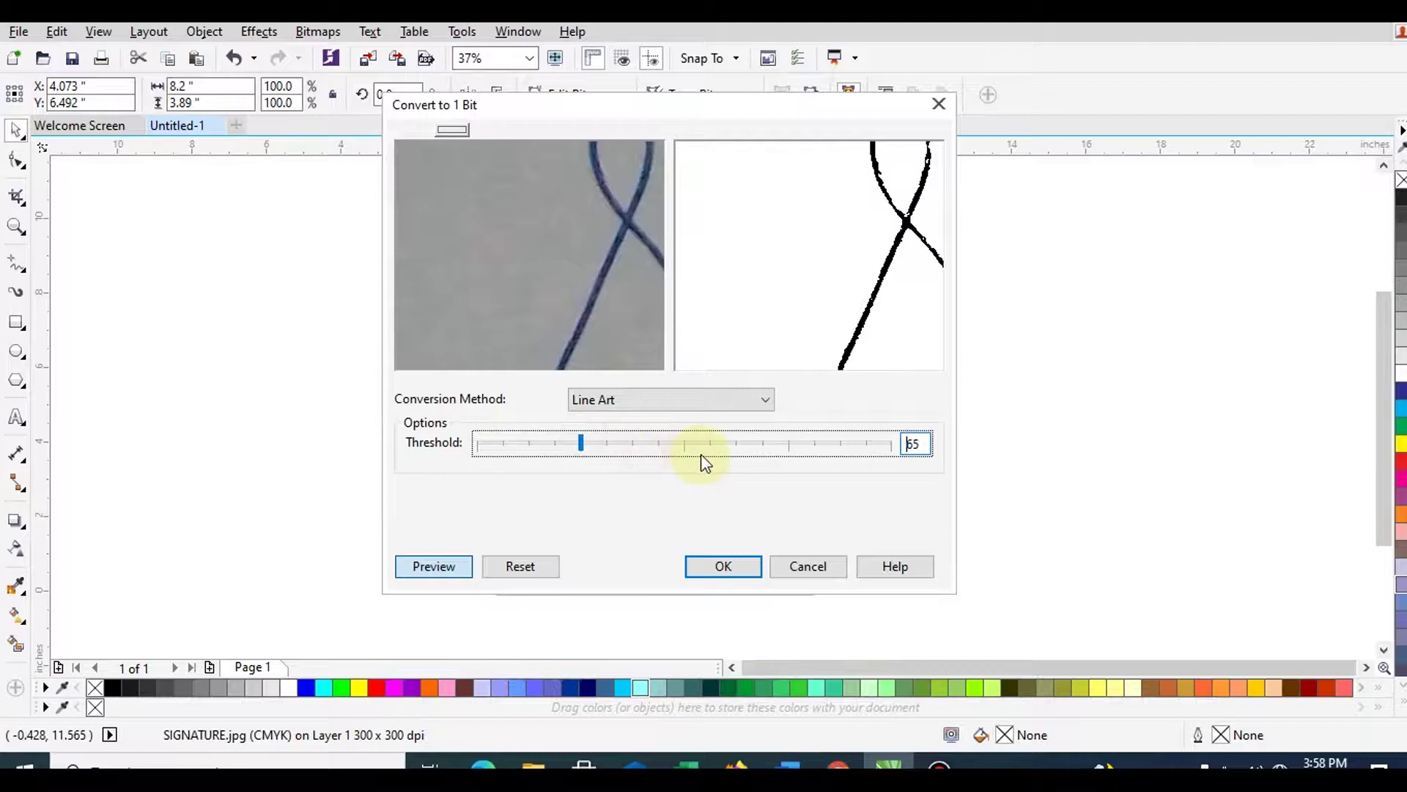
click(752, 453)
click(790, 458)
Step: Set the Line Art threshold to 105 while previewing another part of the signature, and apply the 1-bit conversion
drag(644, 364, 539, 279)
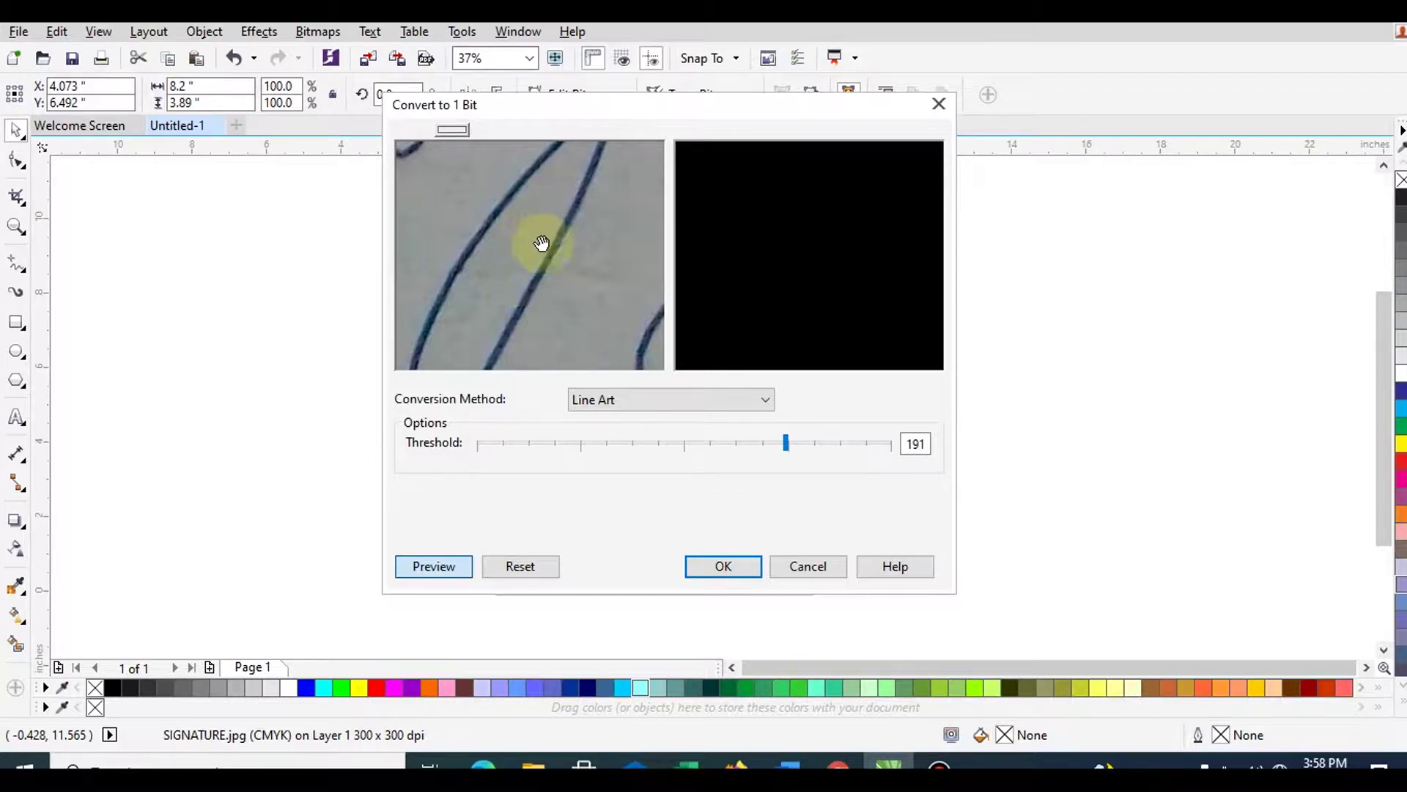
click(741, 444)
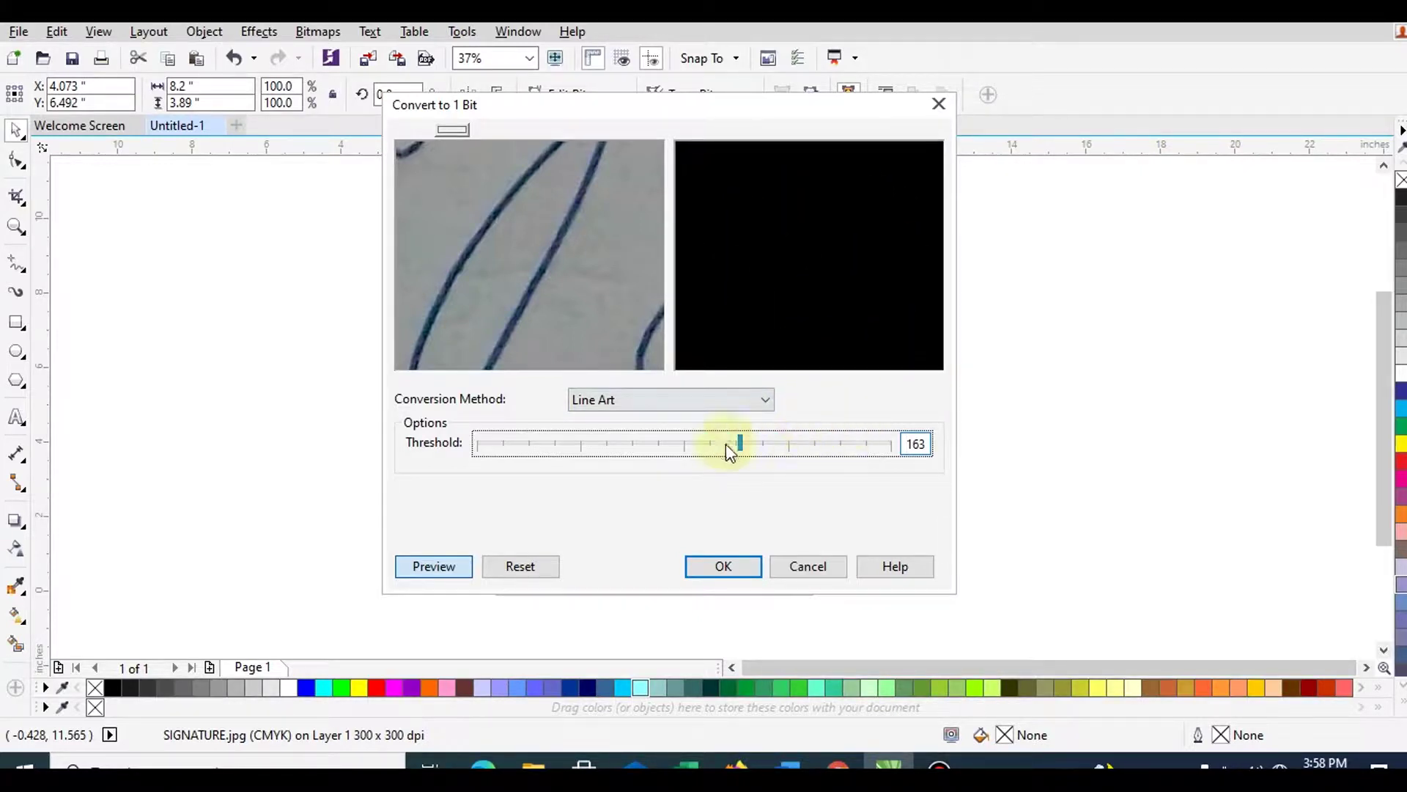
click(654, 443)
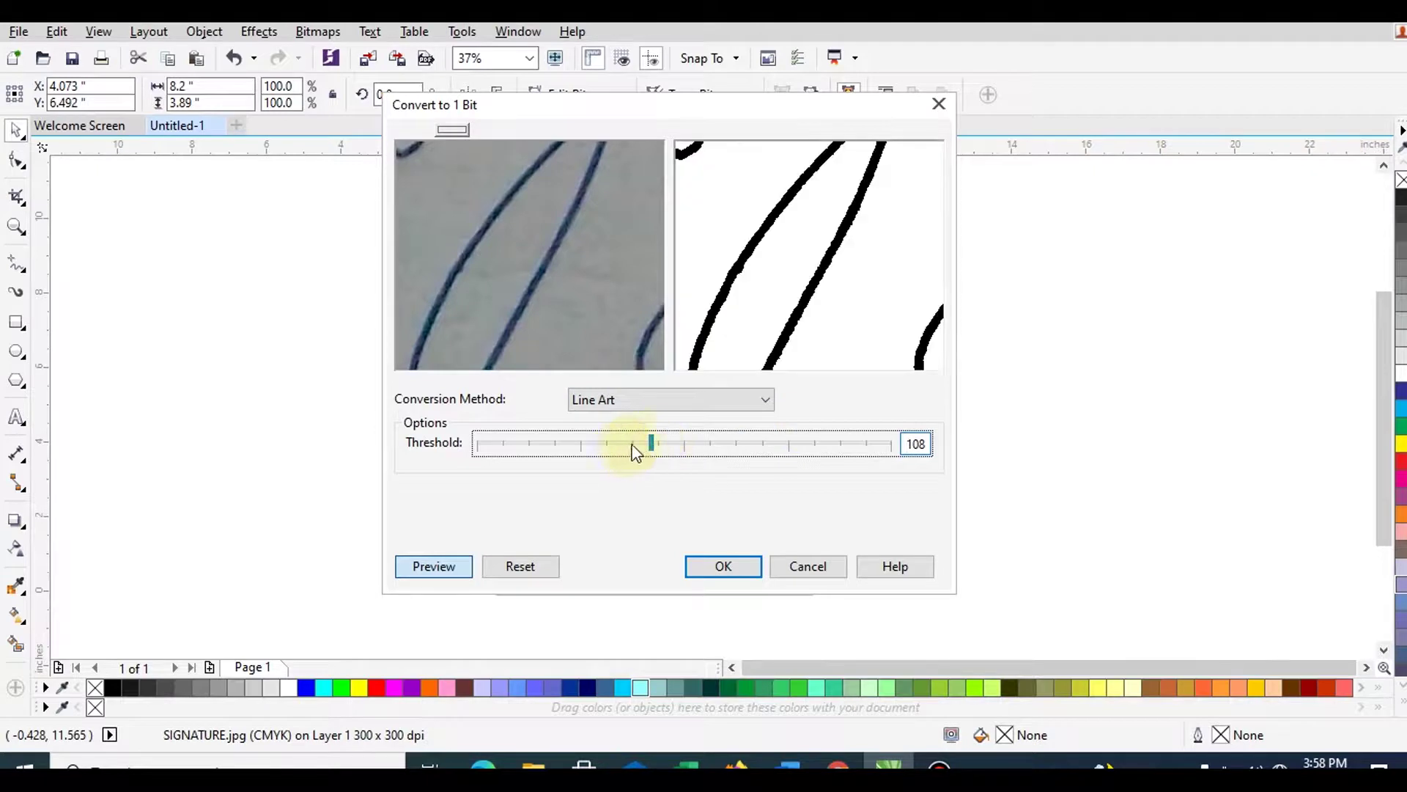
drag(618, 443, 680, 449)
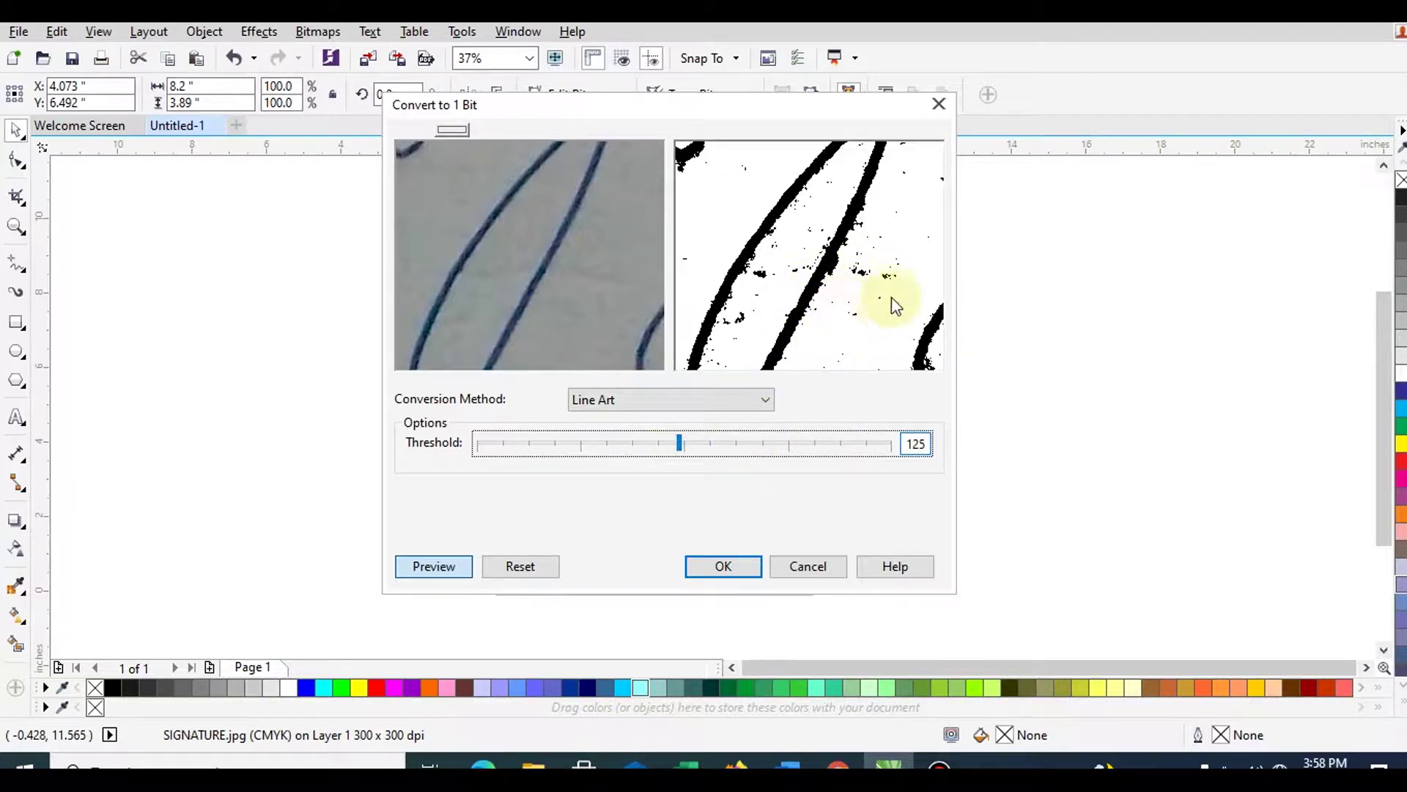
drag(679, 444, 666, 442)
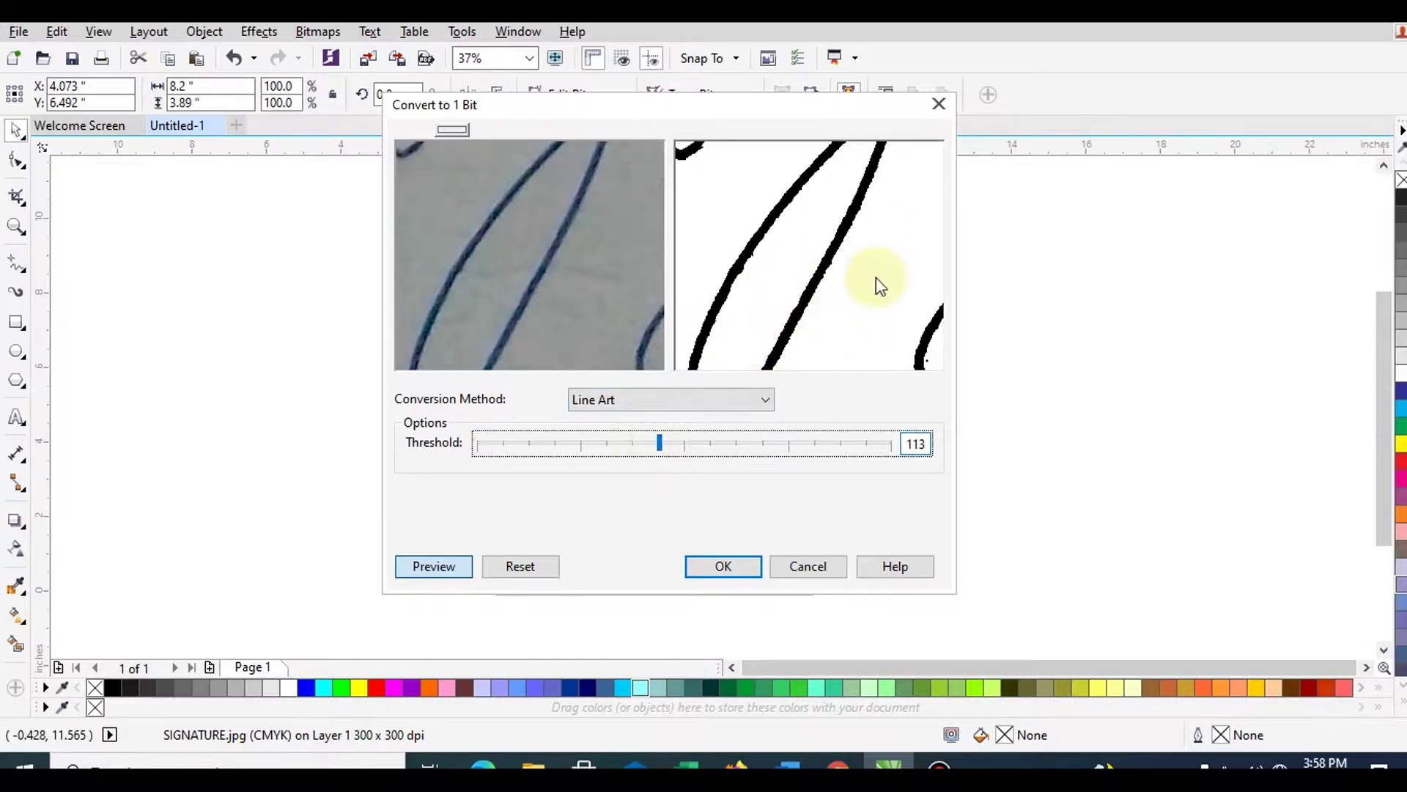
click(648, 443)
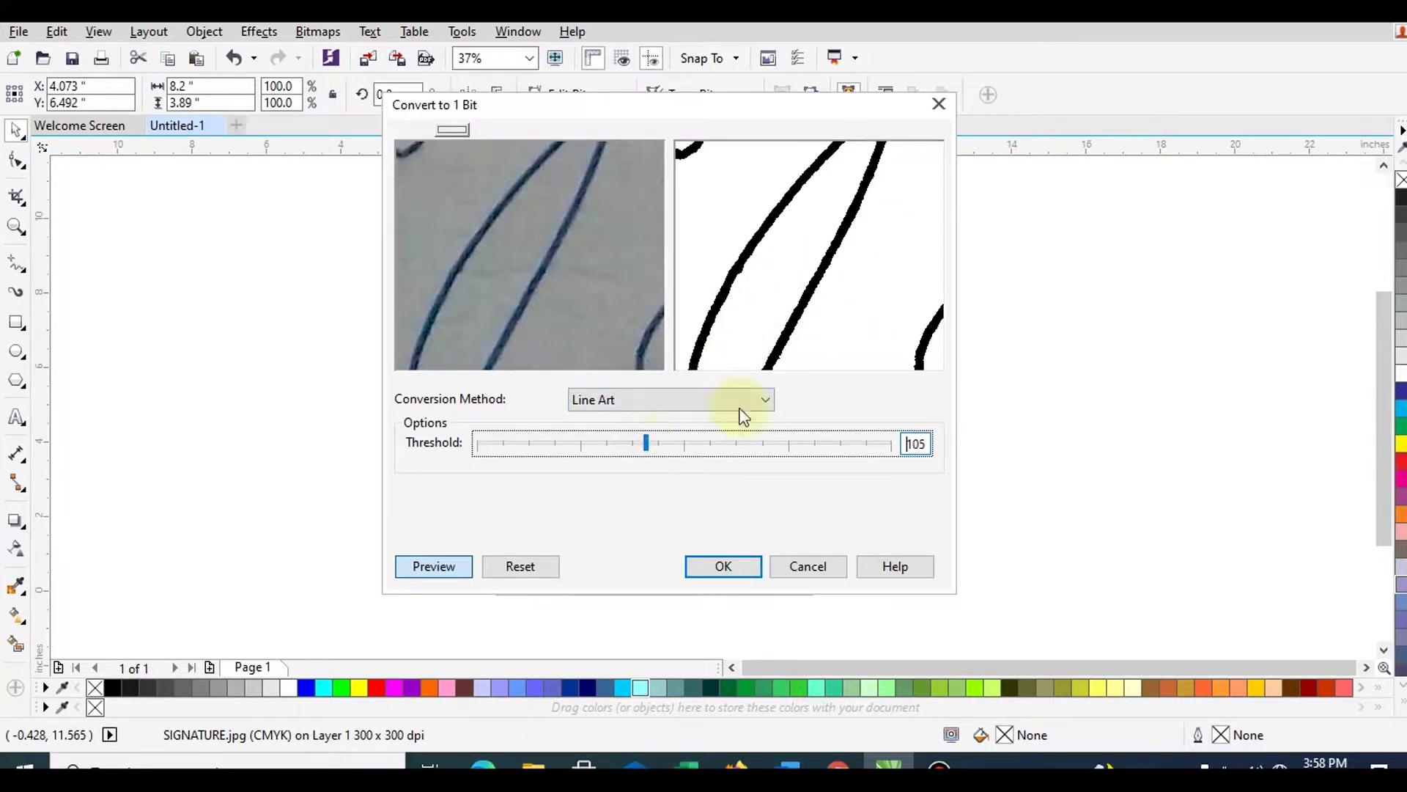
click(723, 567)
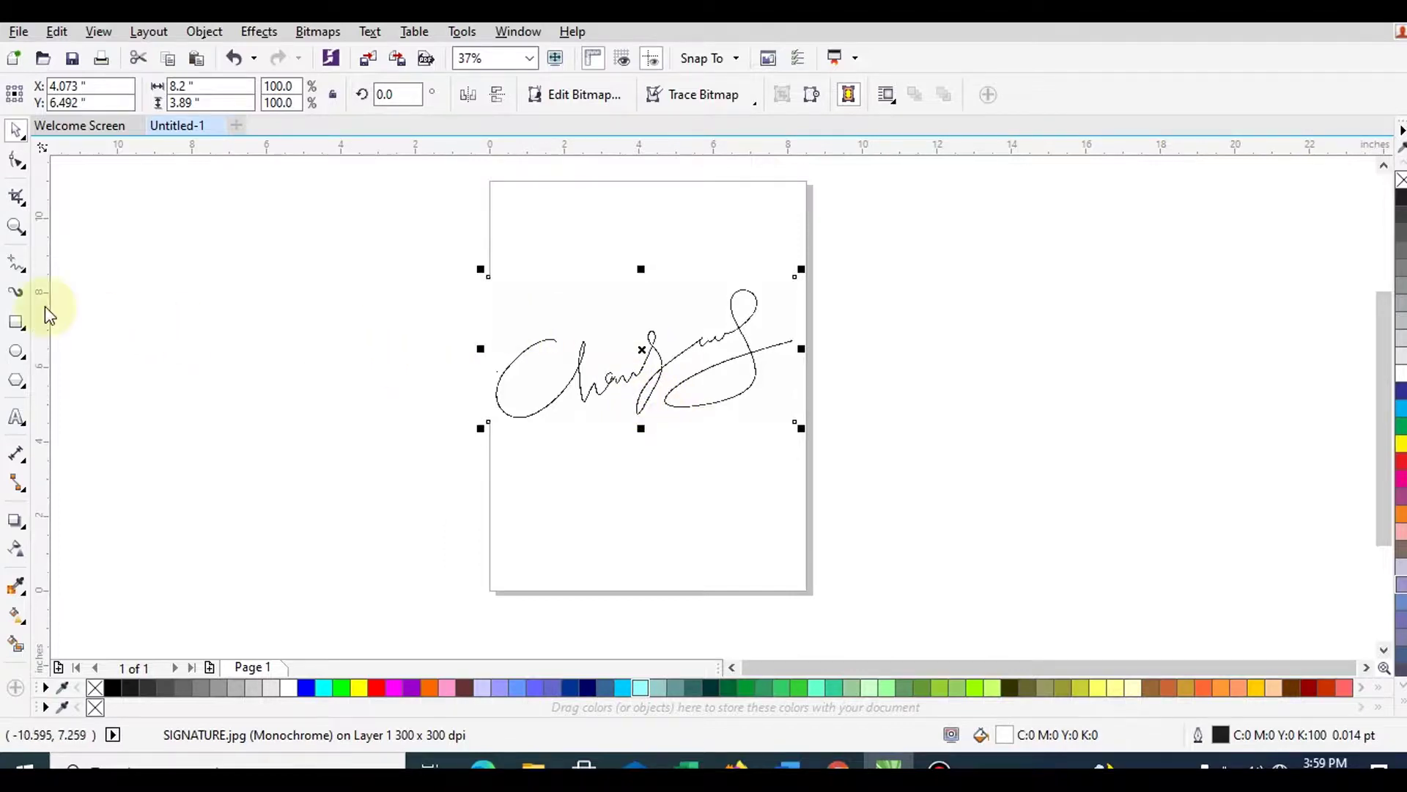
Step: Draw a rectangle about 5.5 by 8 inches over the right half of the signature and fill it with cyan
click(16, 324)
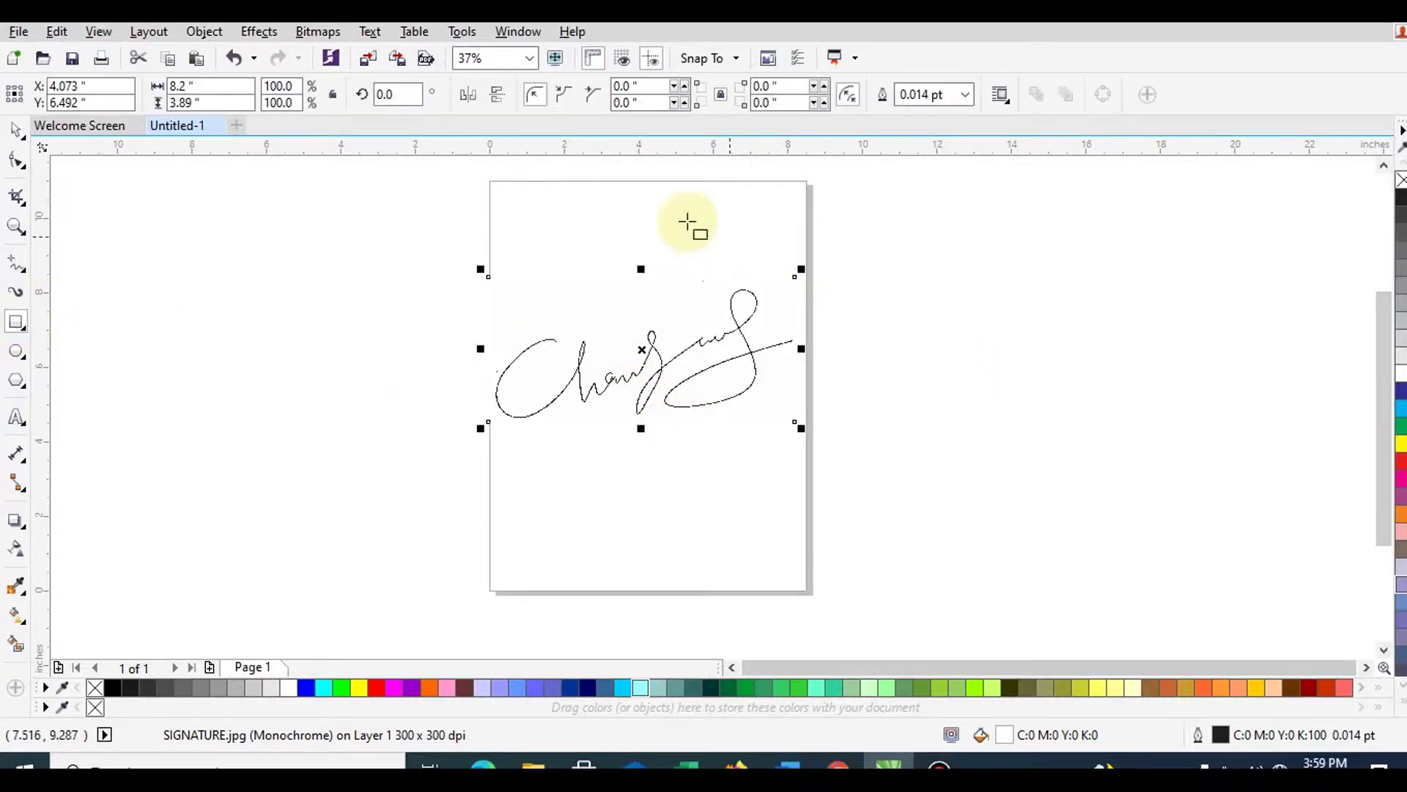
drag(640, 216, 845, 514)
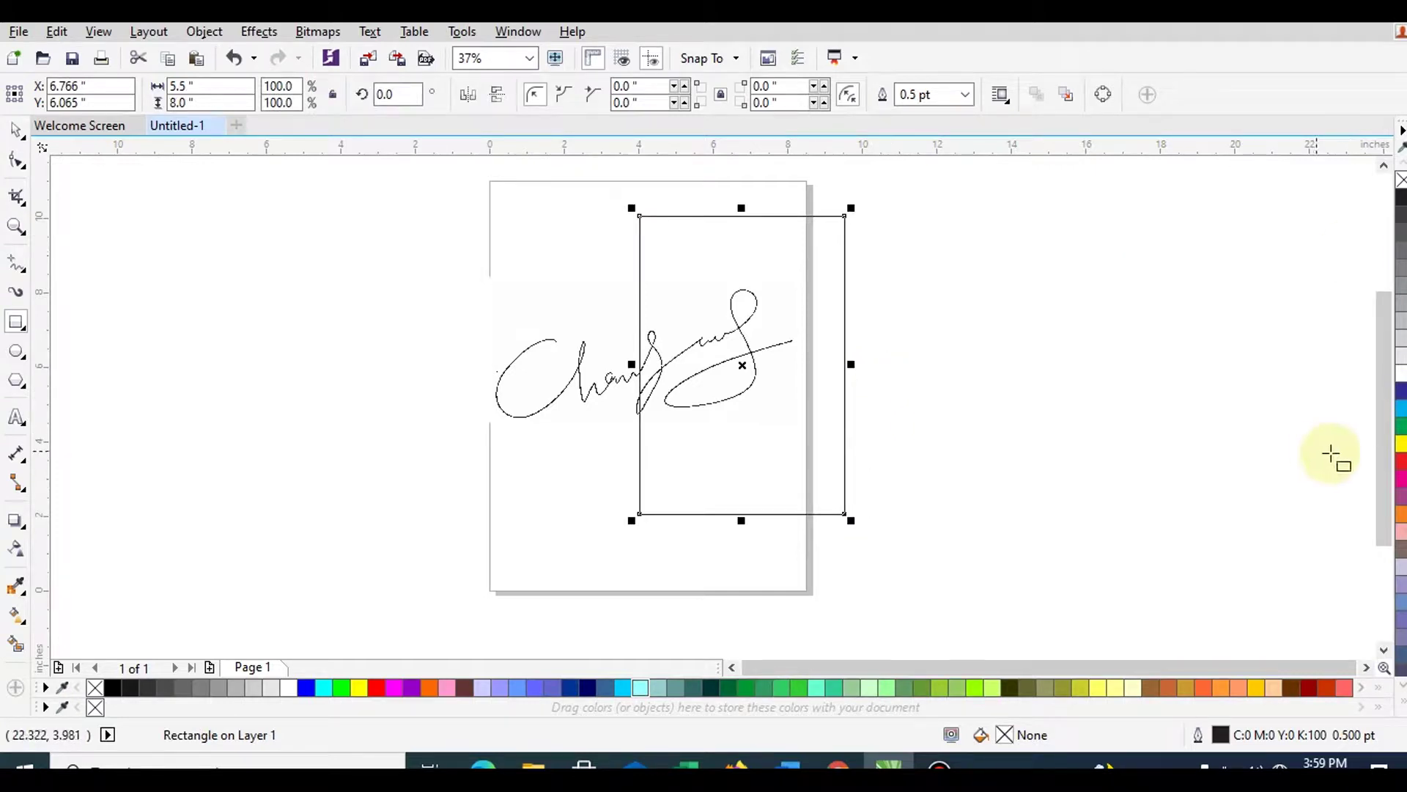
click(1400, 408)
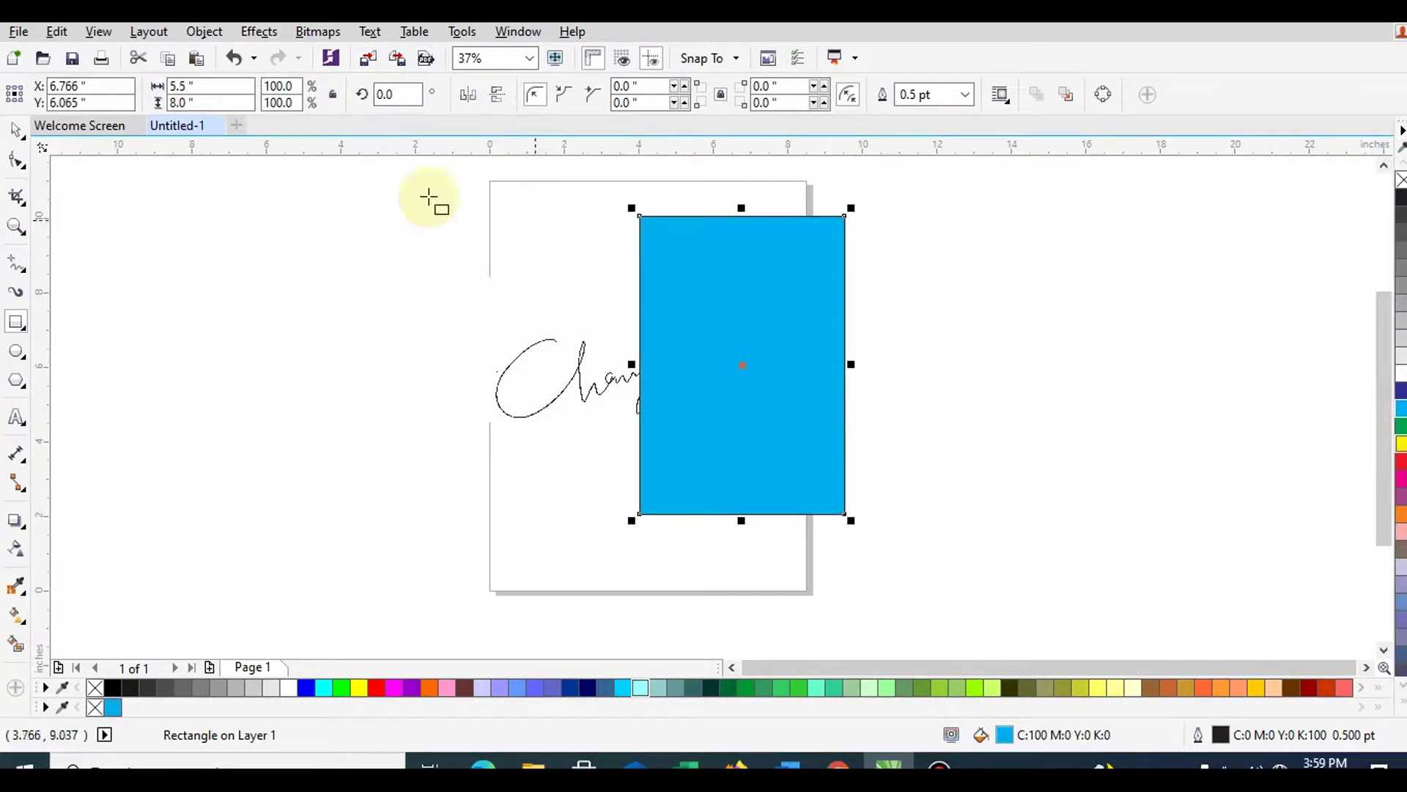
Step: Bring the signature bitmap in front of the cyan rectangle, shrink it to about 63% and place it within the rectangle
click(16, 130)
drag(506, 377, 491, 375)
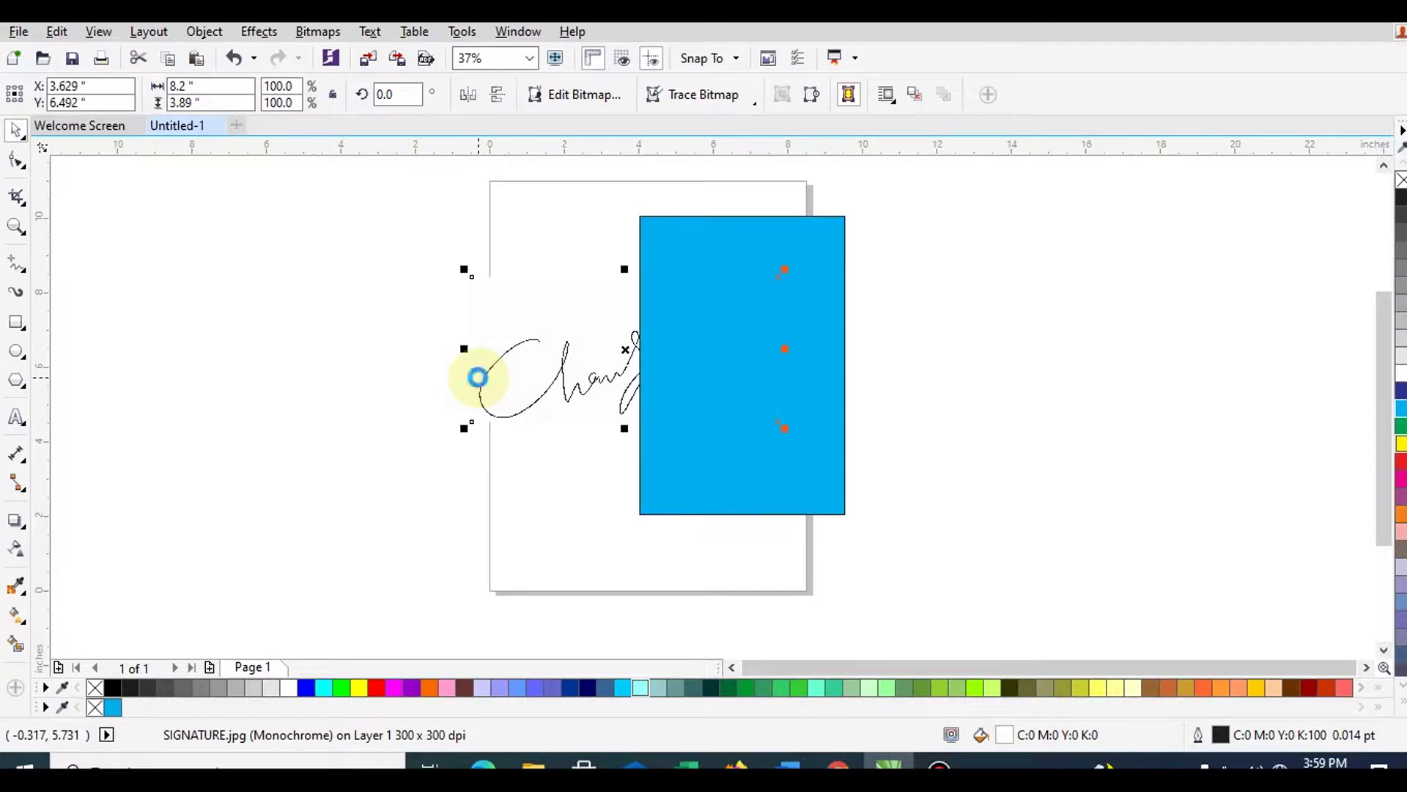
key(shift+Page_Up)
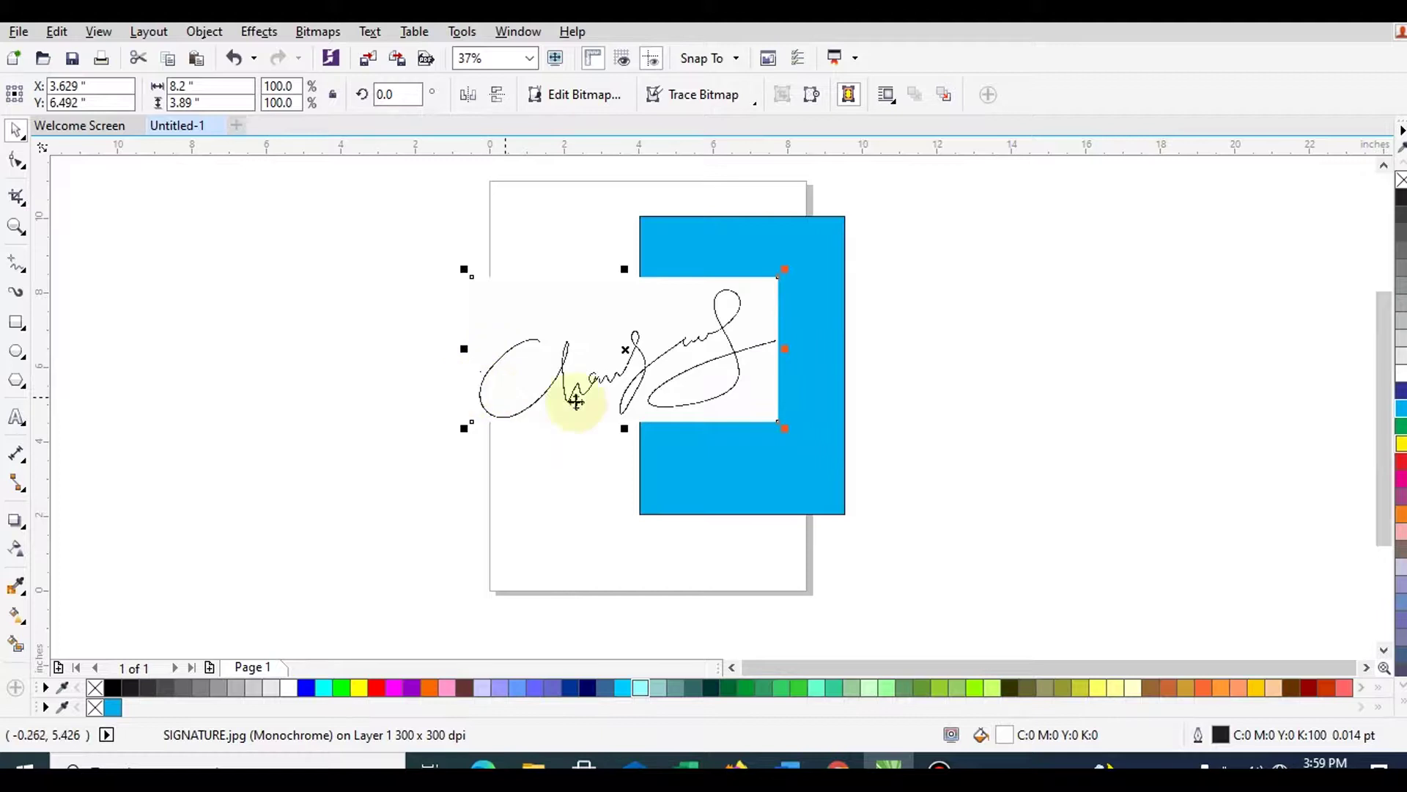
drag(682, 377, 798, 400)
mouse_move(901, 449)
mouse_down()
mouse_move(842, 440)
mouse_move(783, 391)
mouse_up()
mouse_move(697, 392)
mouse_down()
mouse_move(747, 383)
mouse_move(749, 400)
mouse_up()
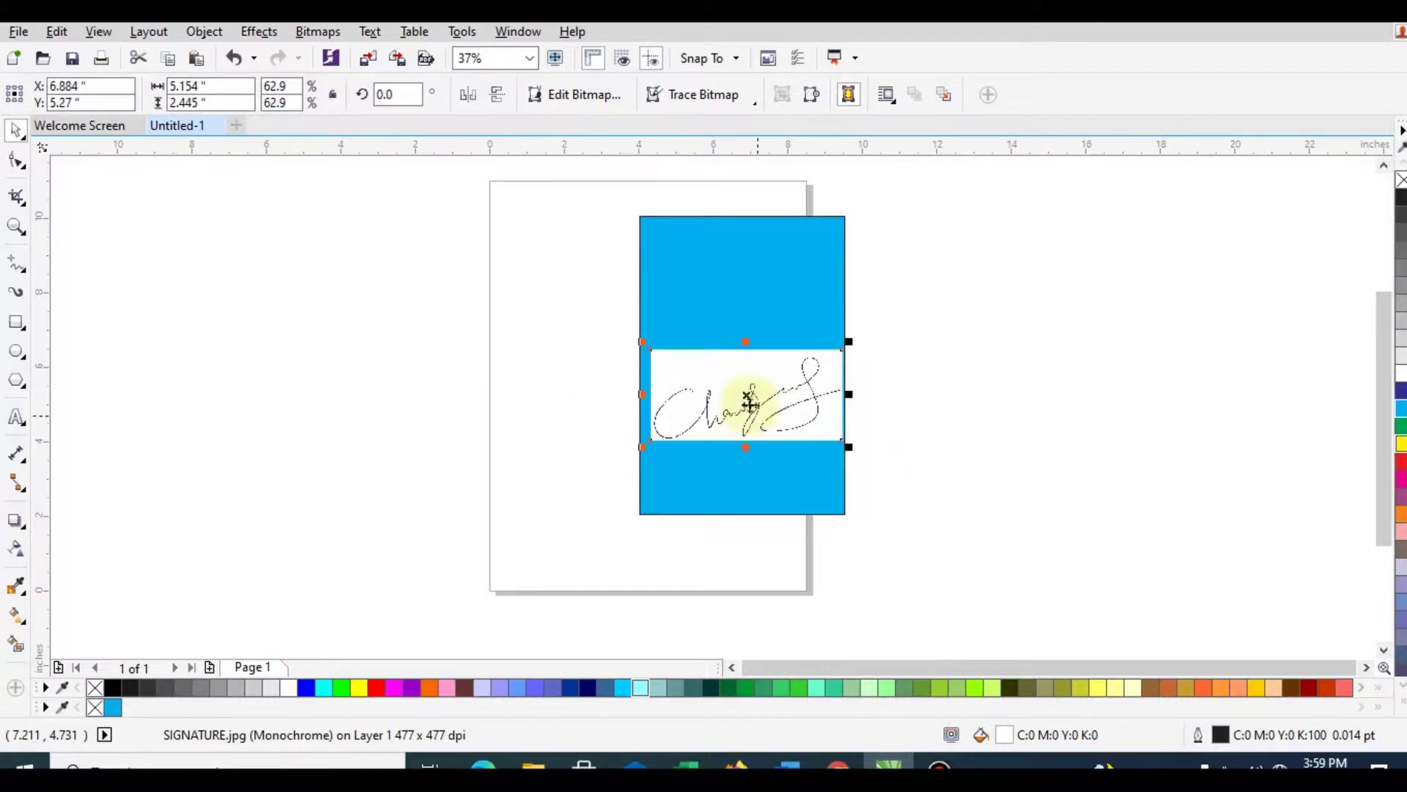
Step: Move the rectangle and signature together onto the page and enlarge them until the signature is about 6.5 inches wide
drag(556, 197, 884, 529)
drag(744, 438, 625, 432)
mouse_move(731, 516)
mouse_down()
mouse_move(770, 565)
mouse_move(755, 564)
mouse_up()
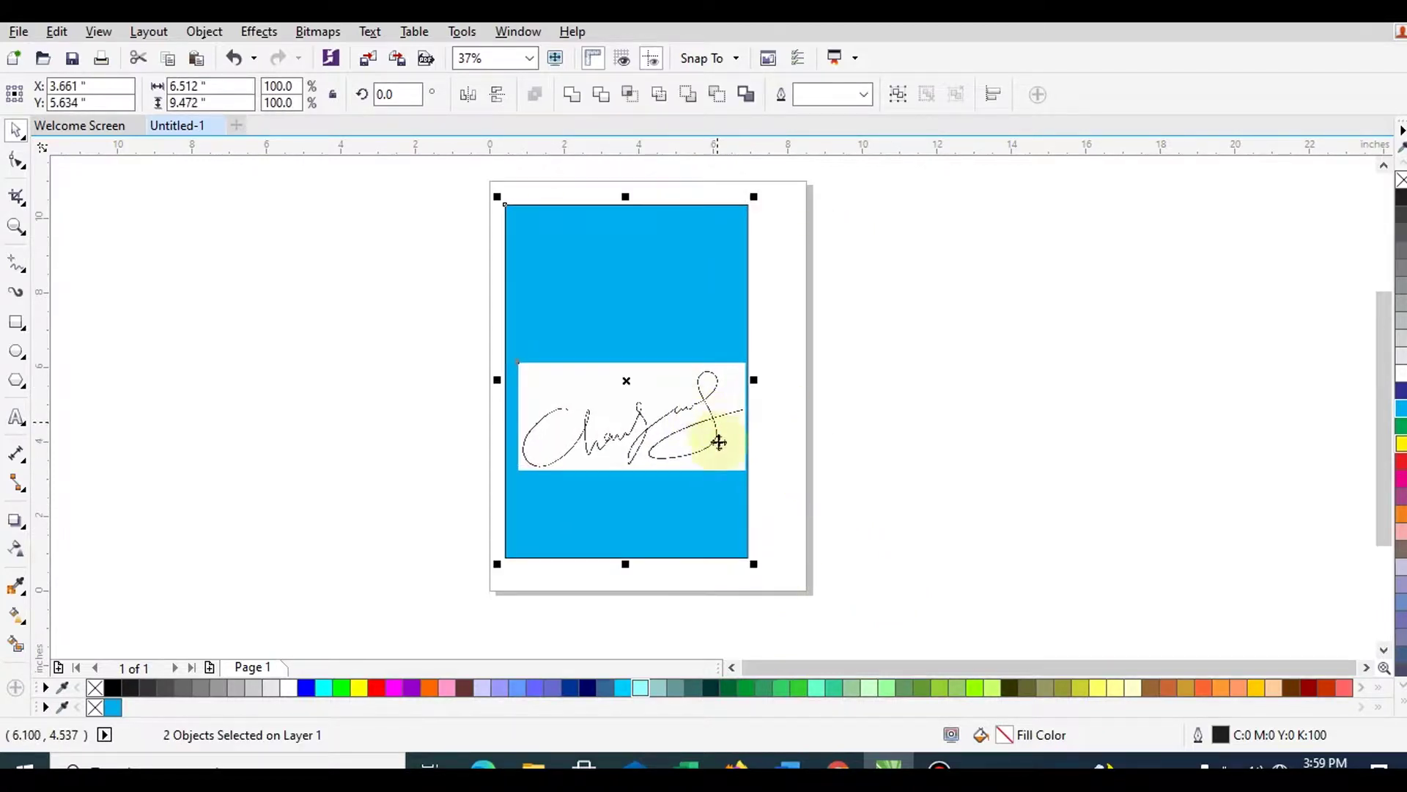
drag(752, 564, 839, 557)
click(923, 451)
Step: Move the signature off the page and back onto the cyan rectangle, around mid-height against its left edge
mouse_move(731, 432)
mouse_down()
mouse_move(945, 411)
mouse_move(1046, 373)
mouse_up()
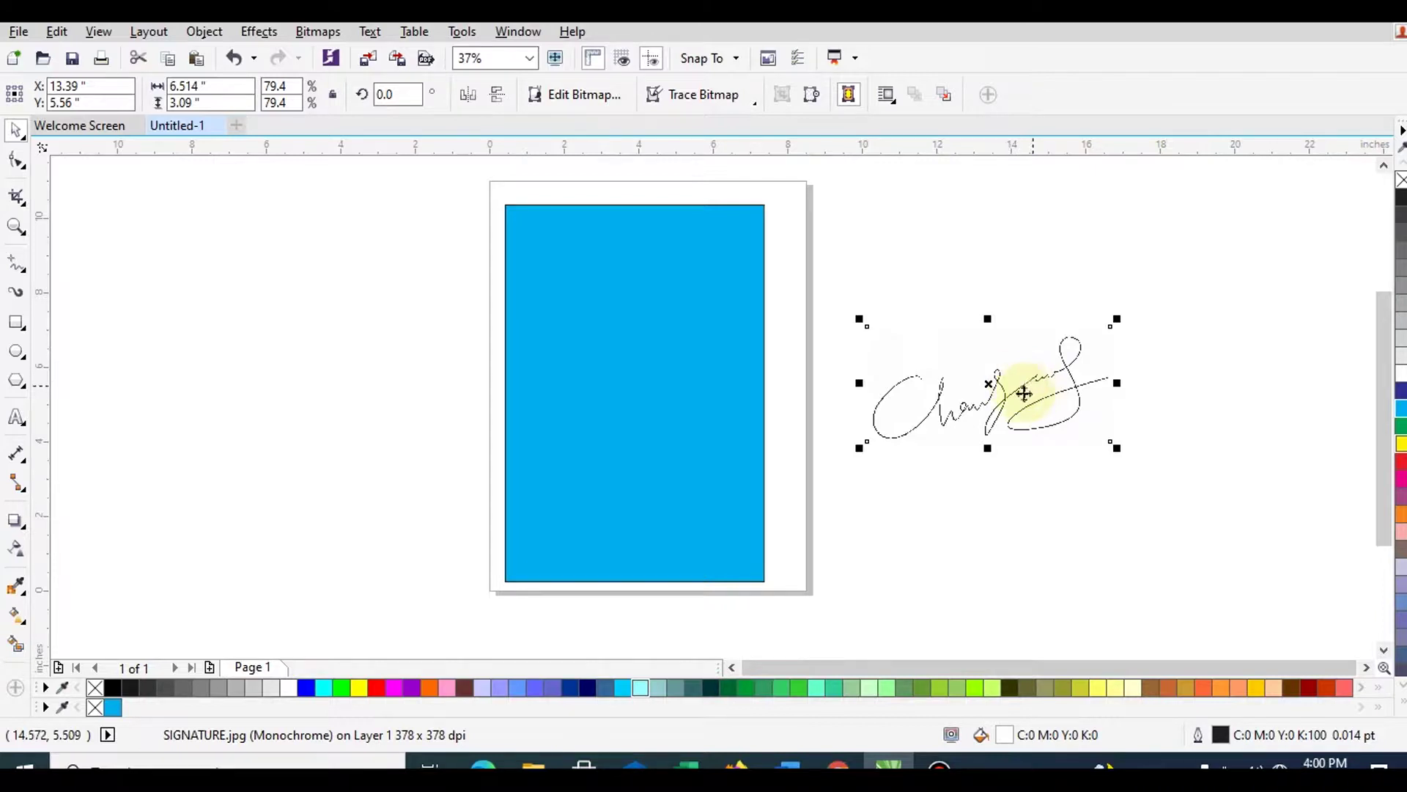
mouse_move(989, 393)
mouse_down()
mouse_move(489, 373)
mouse_move(711, 383)
mouse_move(647, 387)
mouse_move(689, 401)
mouse_up()
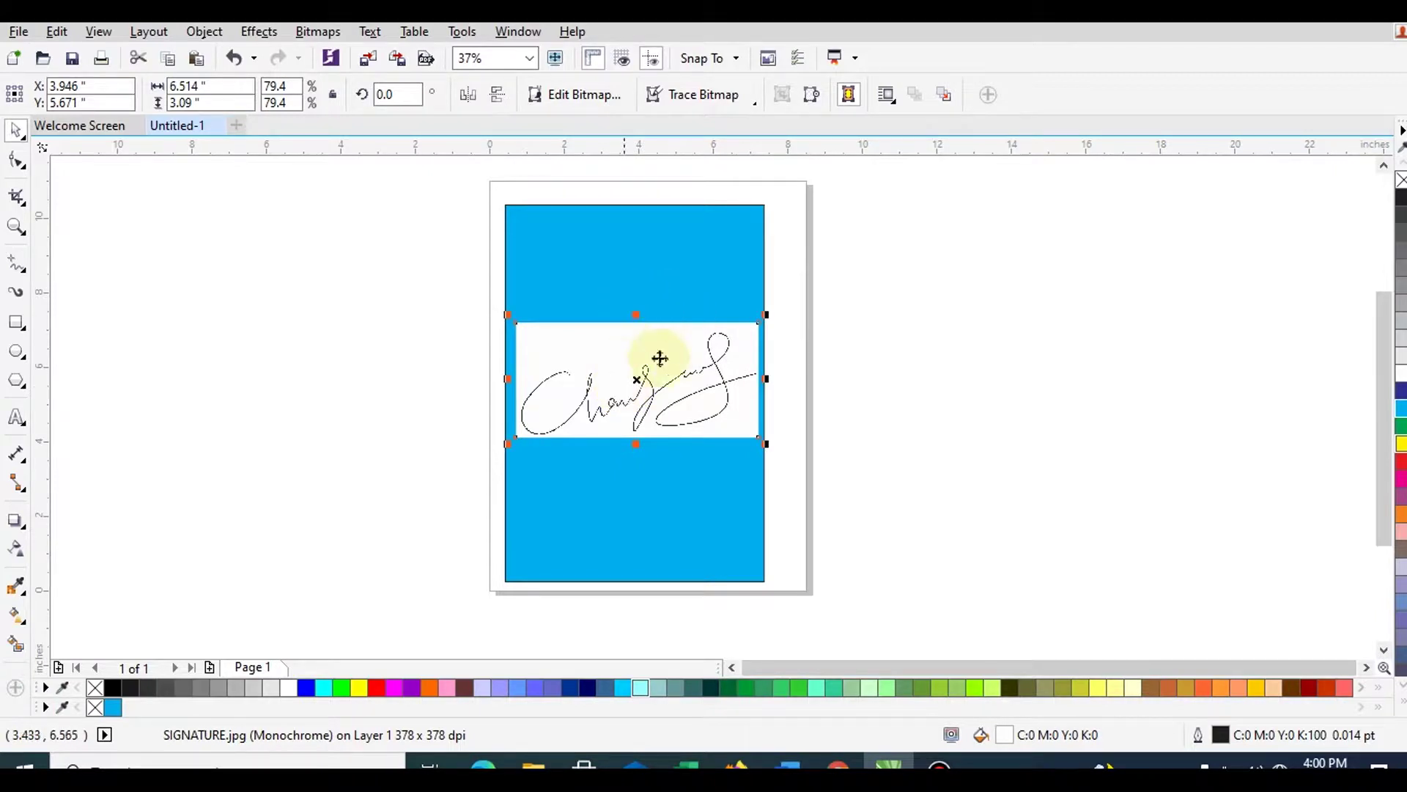
drag(659, 386, 644, 386)
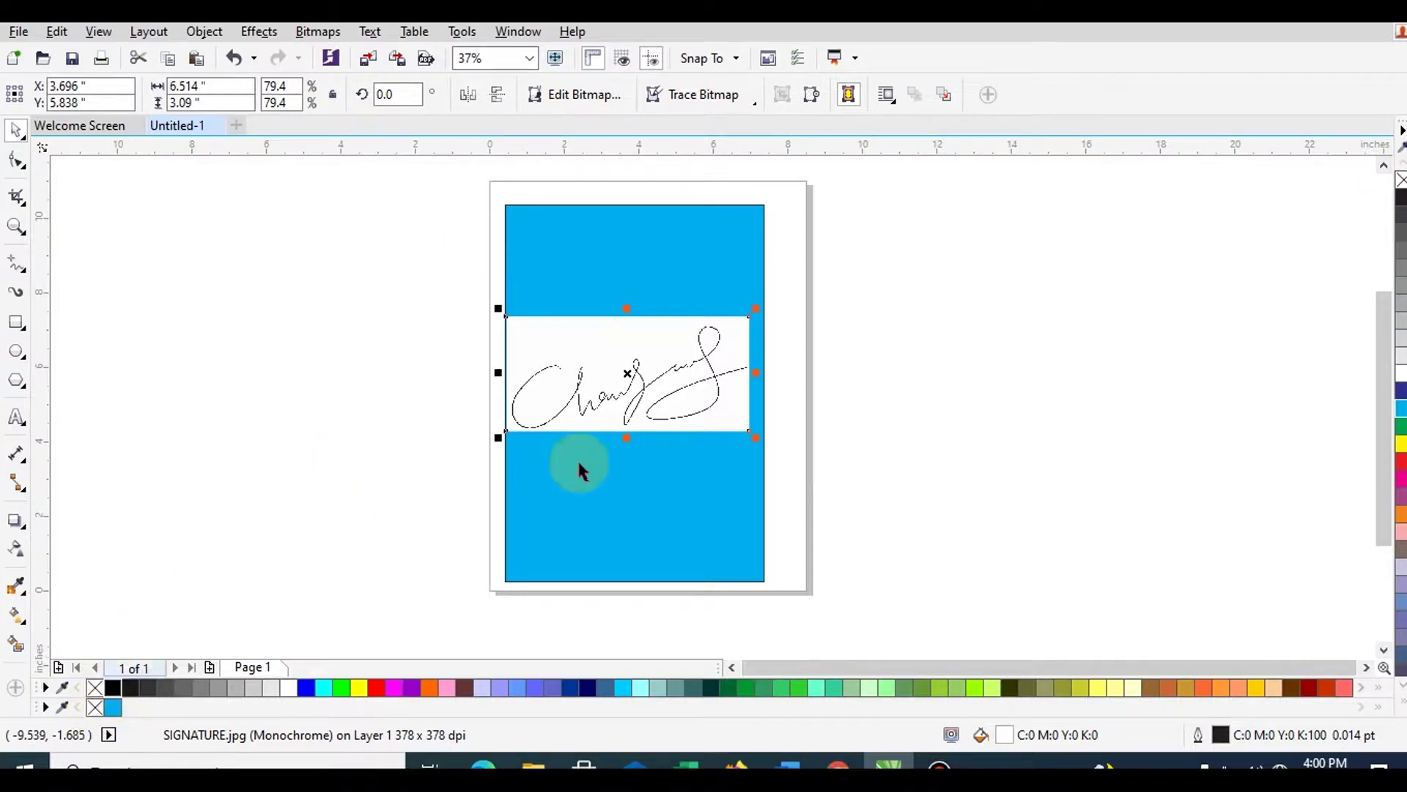
Step: Remove the signature bitmap's background fill and try white, blue, green, yellow, red and purple as its line color
click(1400, 179)
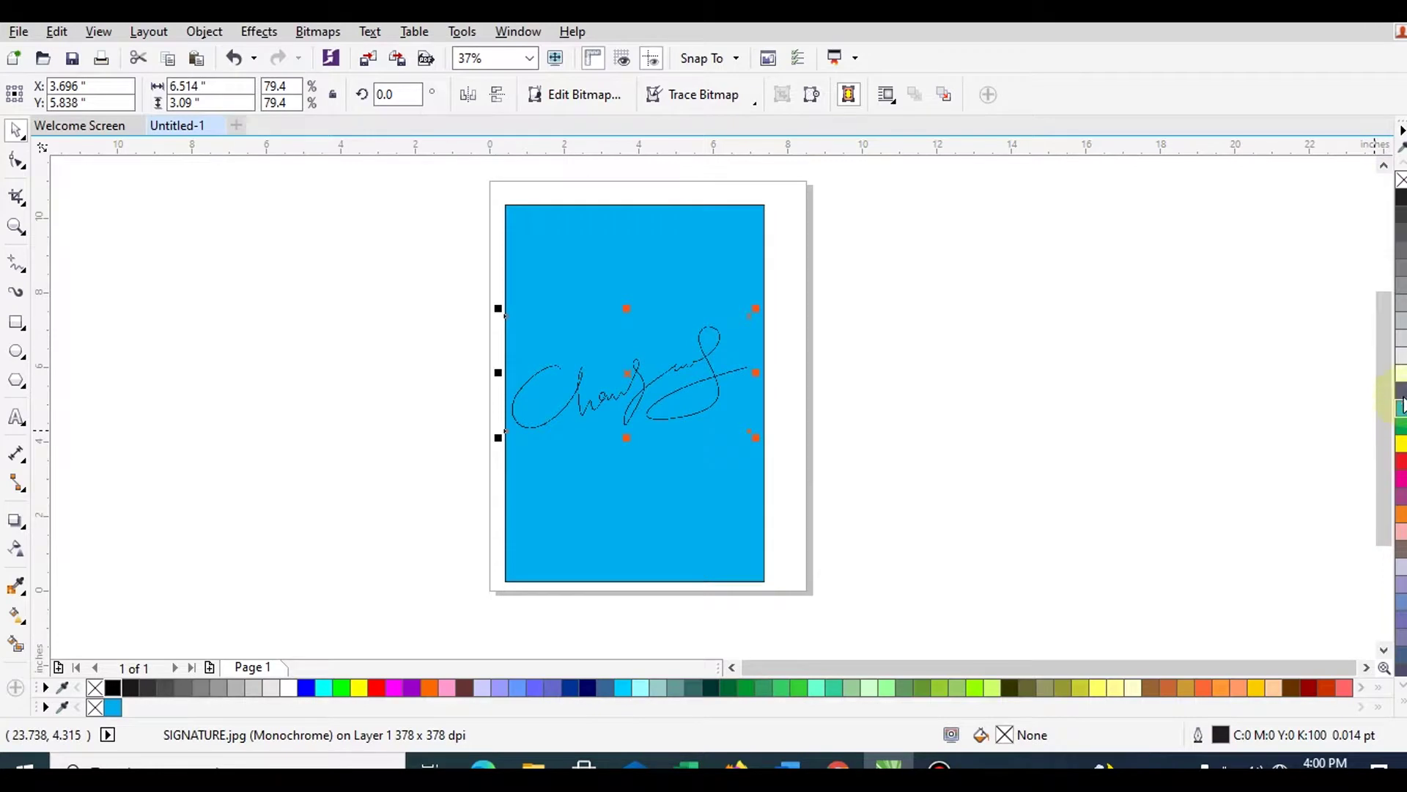
right_click(1400, 374)
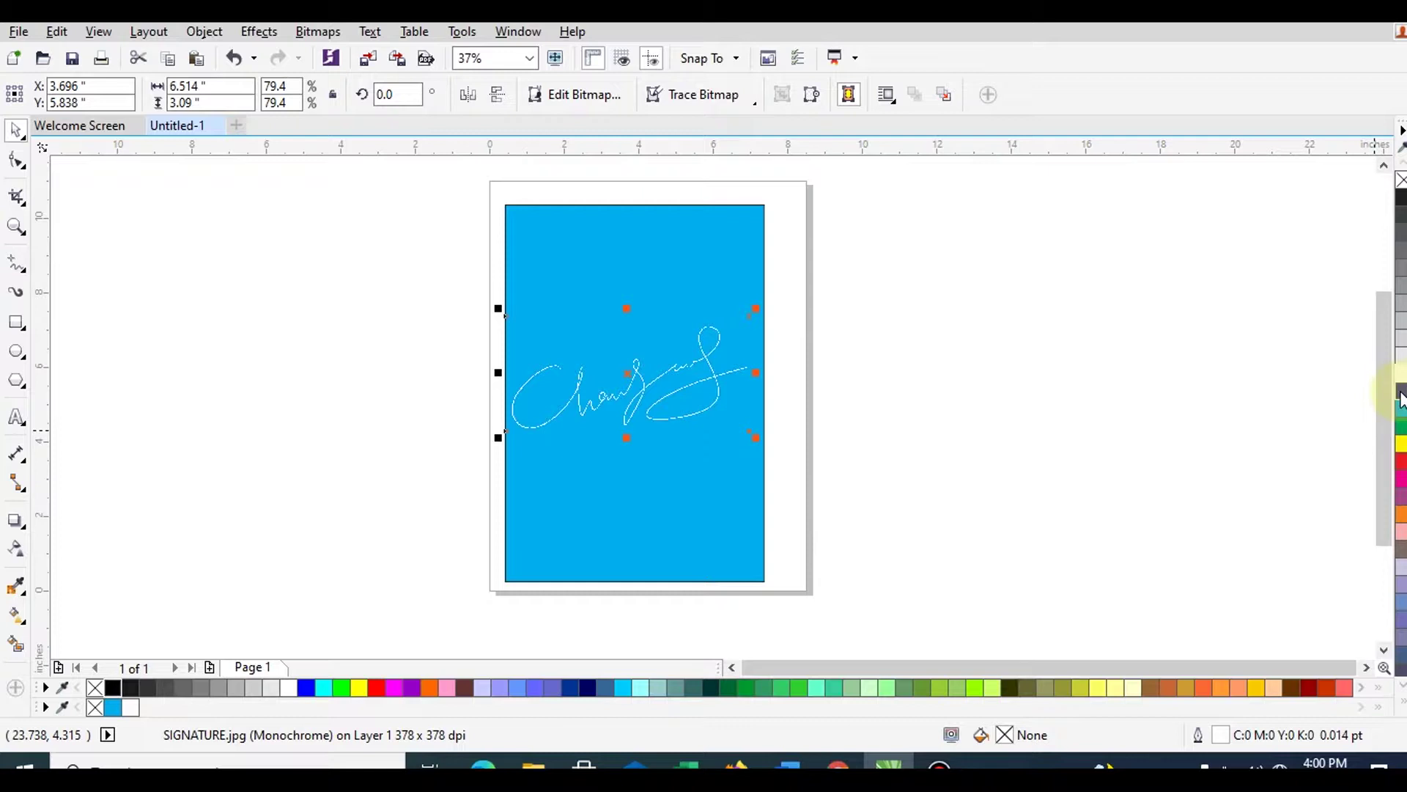
right_click(1401, 418)
right_click(1401, 425)
right_click(1401, 444)
right_click(1401, 462)
right_click(1401, 497)
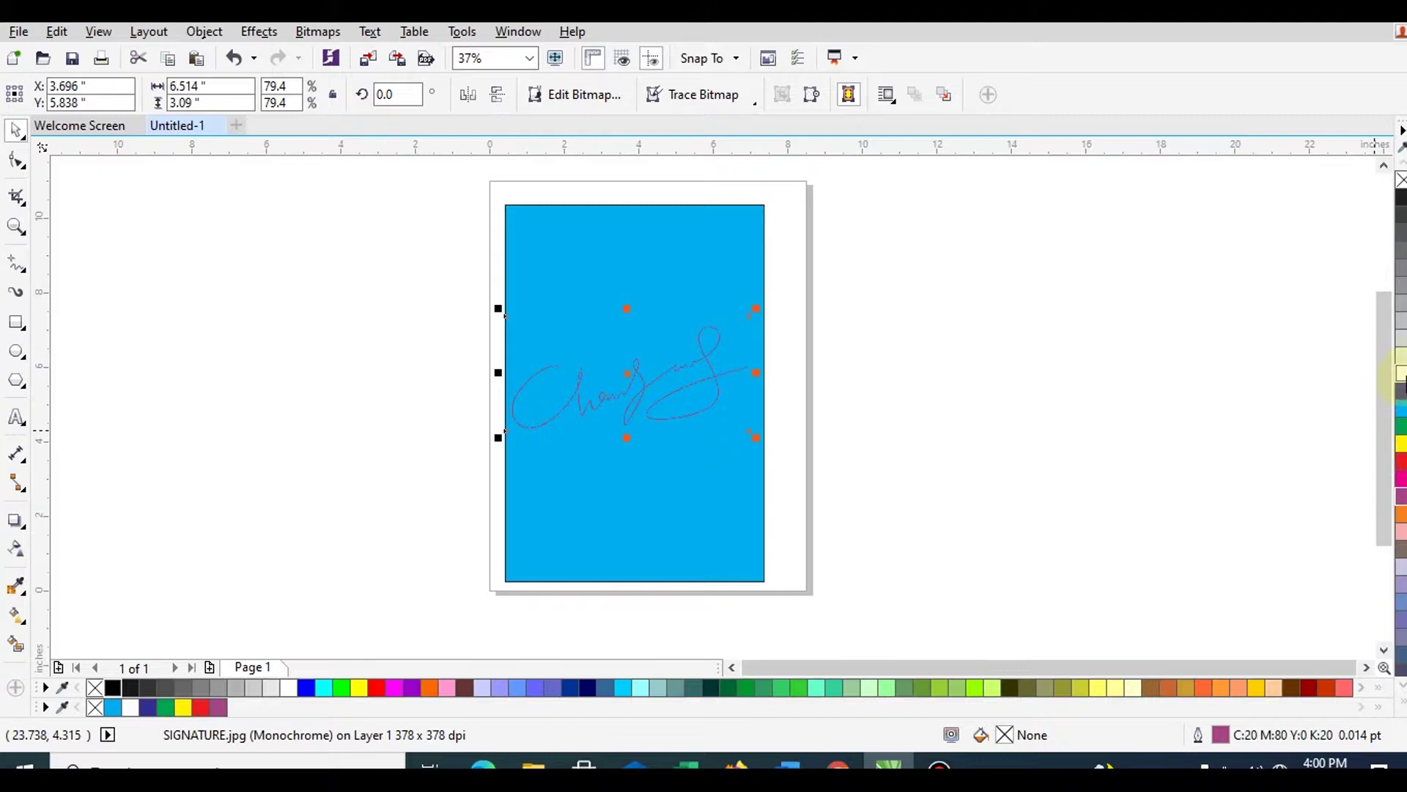
Step: Try white, yellow, red, purple, orange, magenta and green as the signature bitmap's background fill
click(1401, 374)
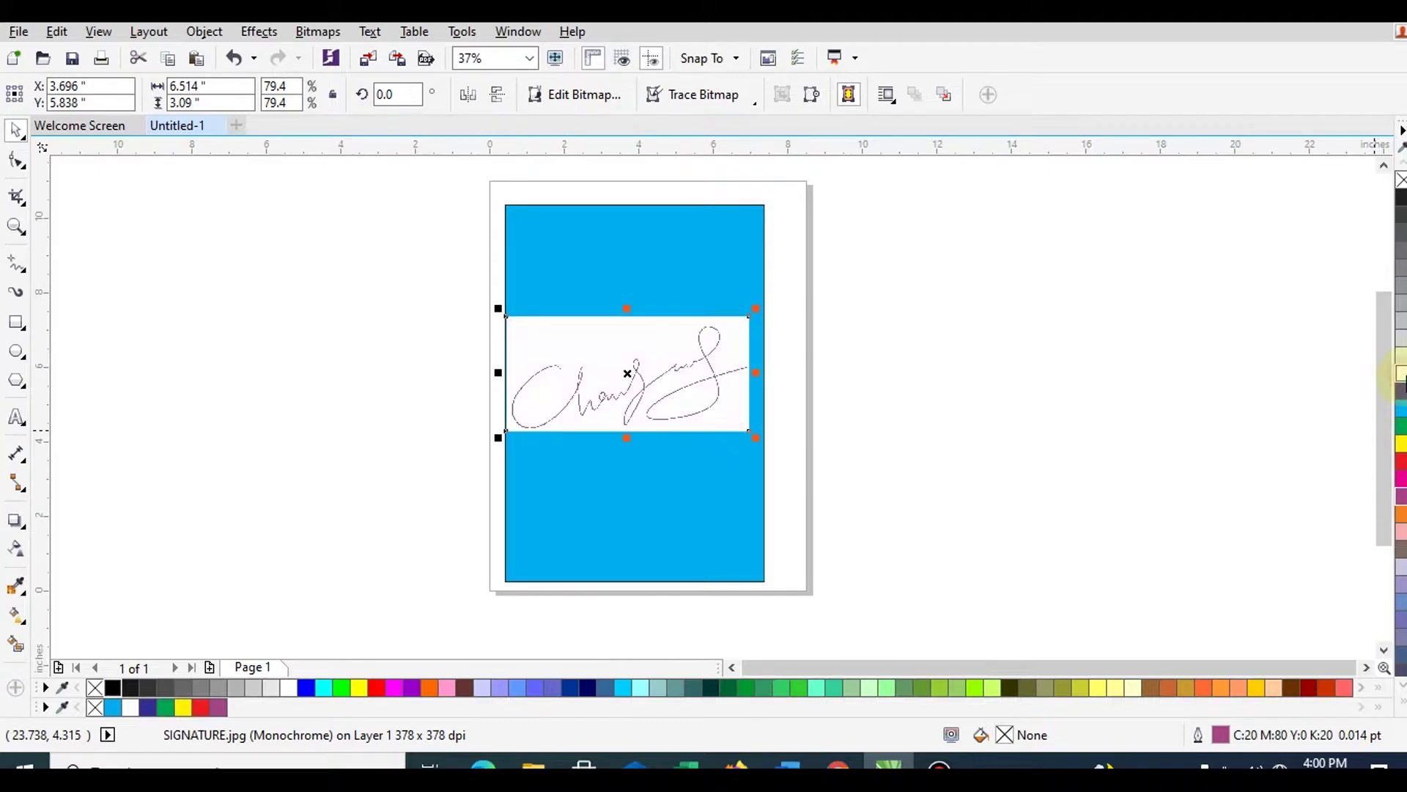
click(1401, 444)
click(1401, 461)
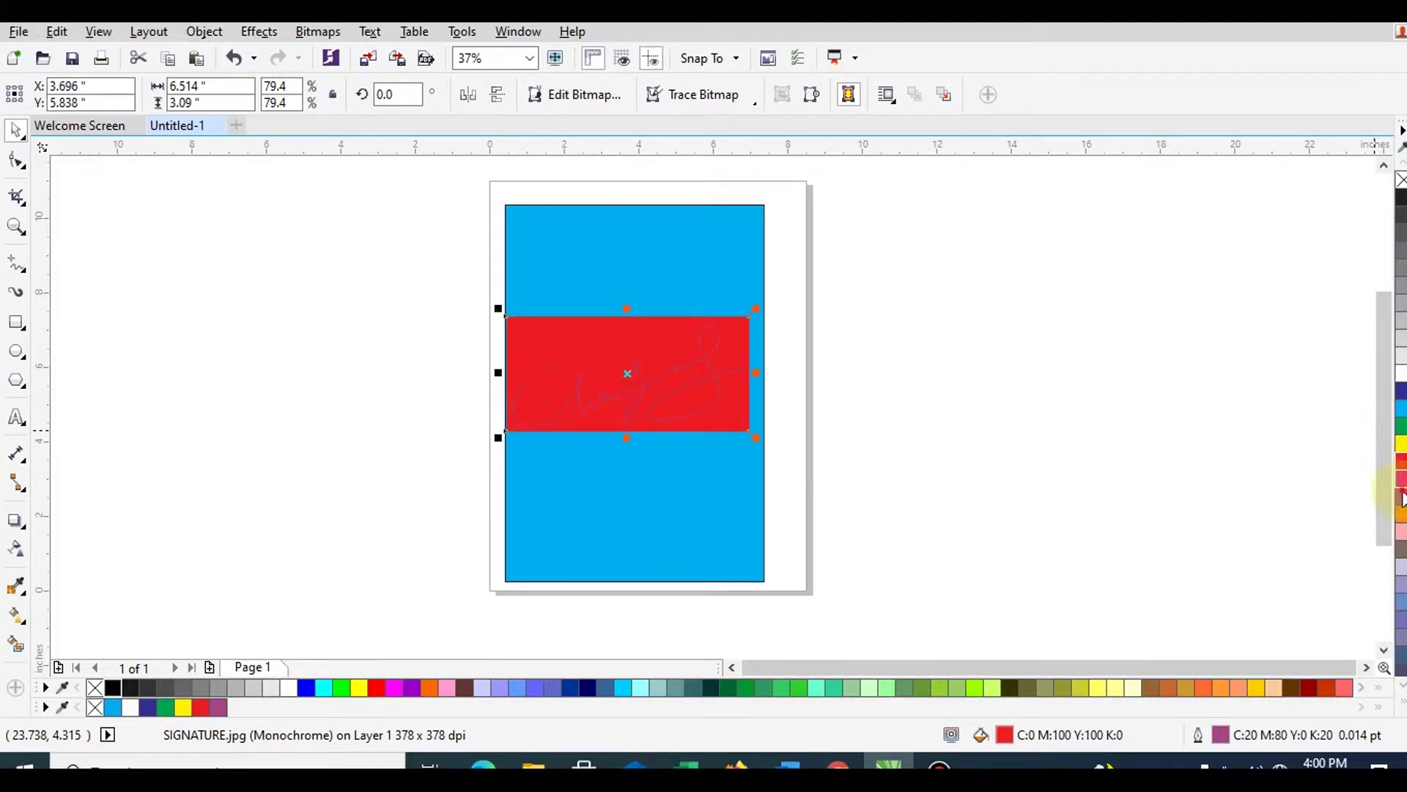
click(1401, 499)
click(1401, 517)
click(1402, 480)
click(1401, 443)
click(1401, 425)
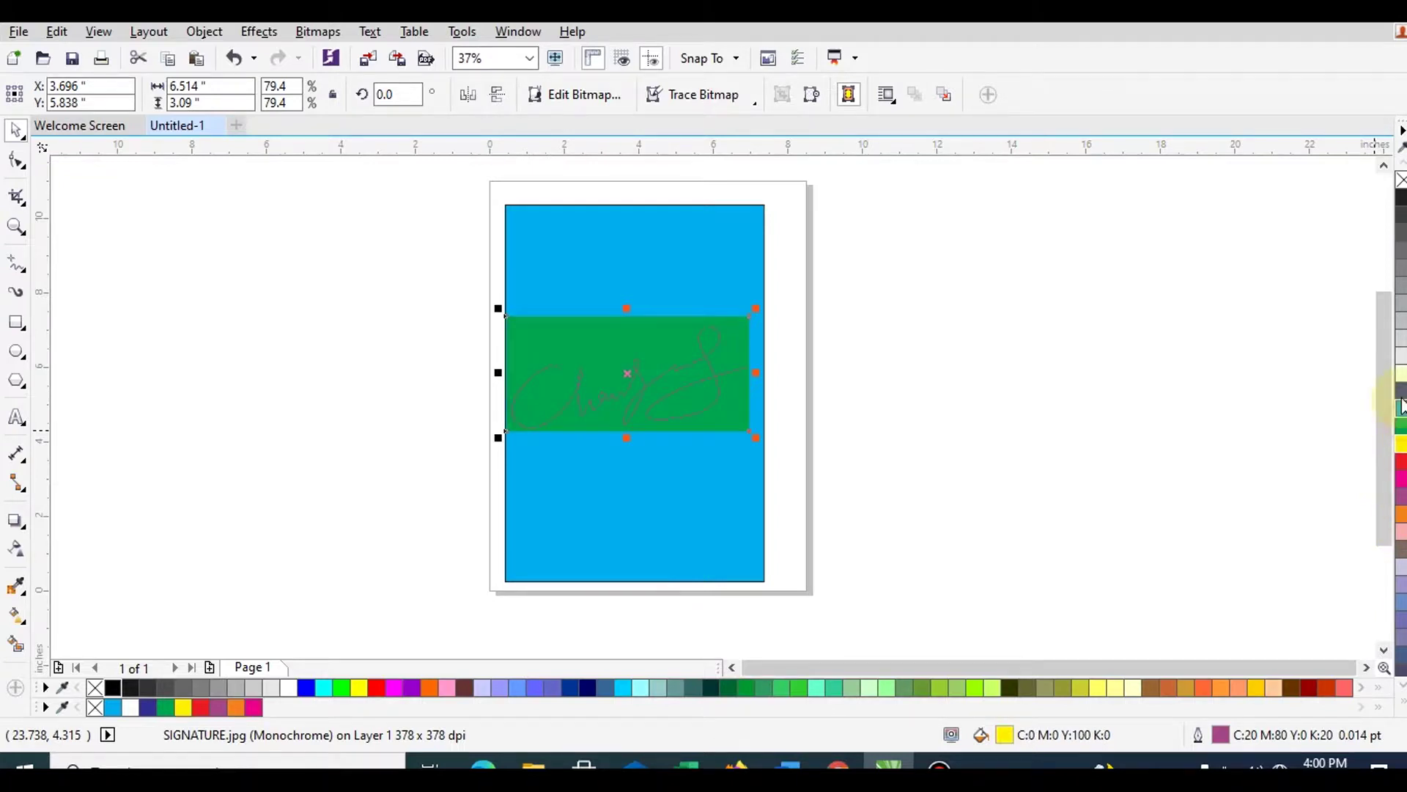
Step: Clear the signature bitmap's background fill and recolor its lines, first black and finally white
click(1401, 180)
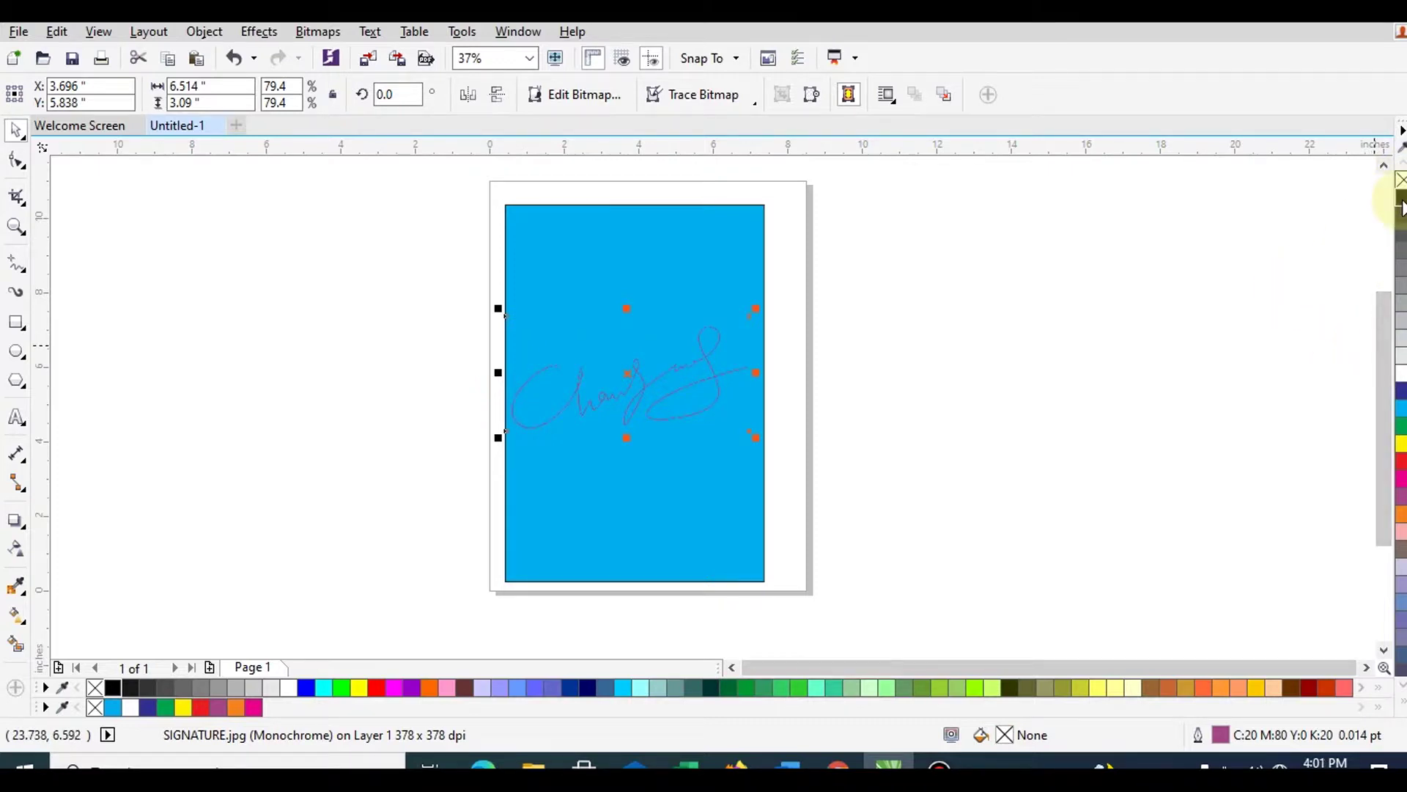
right_click(1401, 200)
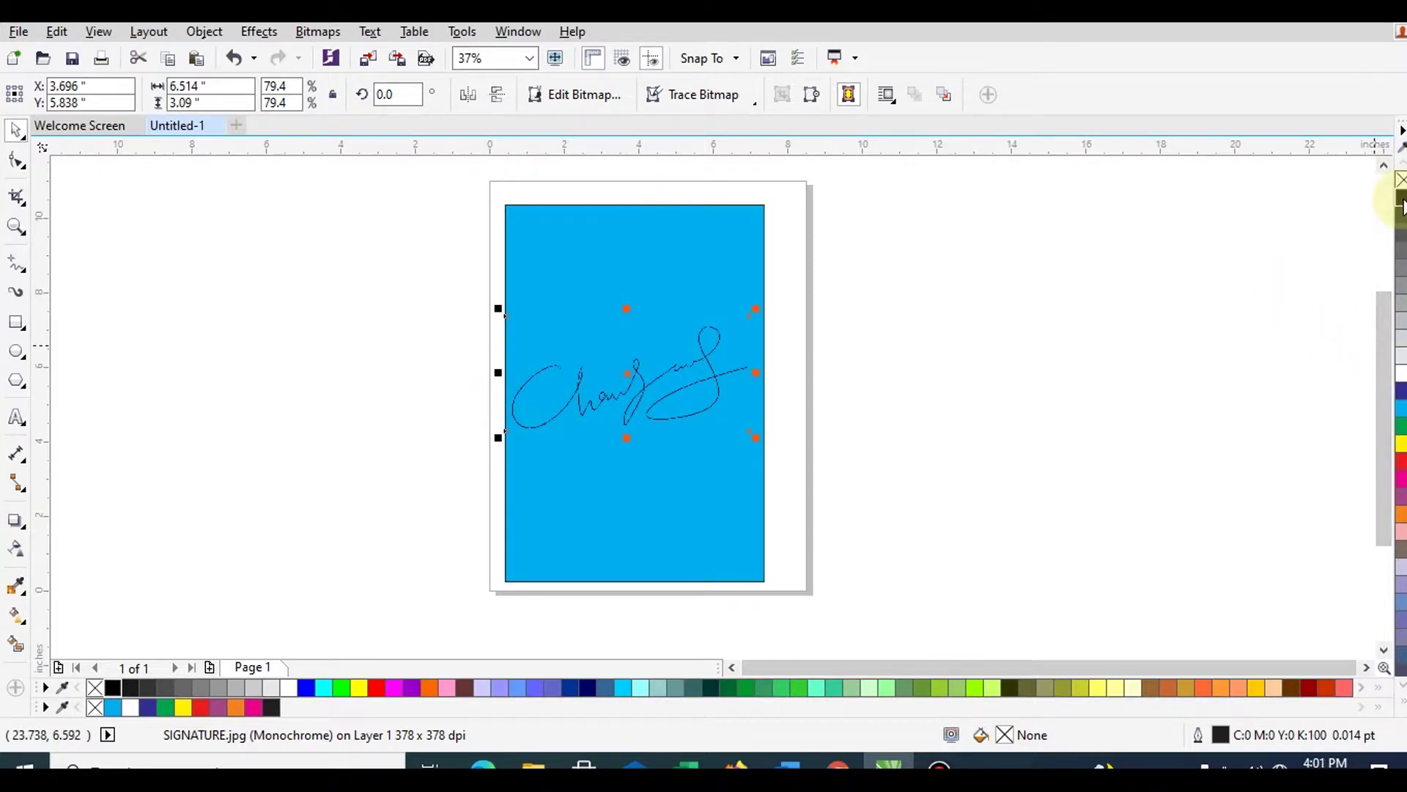
right_click(1401, 378)
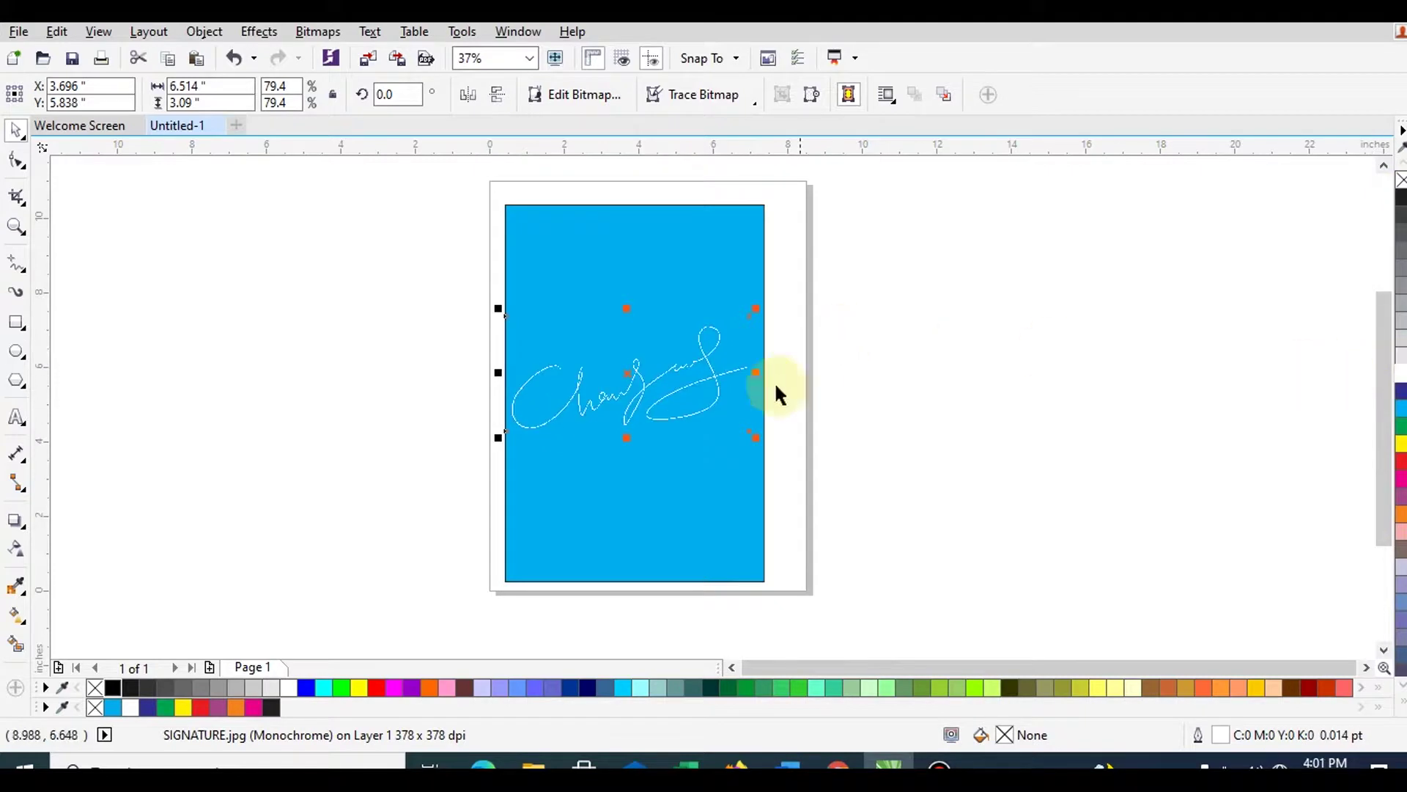
Step: Scale the signature bitmap down proportionally to about 4.15 by 1.97 inches and position it near the center of the cyan rectangle
mouse_move(757, 310)
mouse_down()
mouse_move(667, 345)
mouse_move(654, 394)
mouse_move(675, 396)
mouse_up()
scroll(675, 395, up, 3)
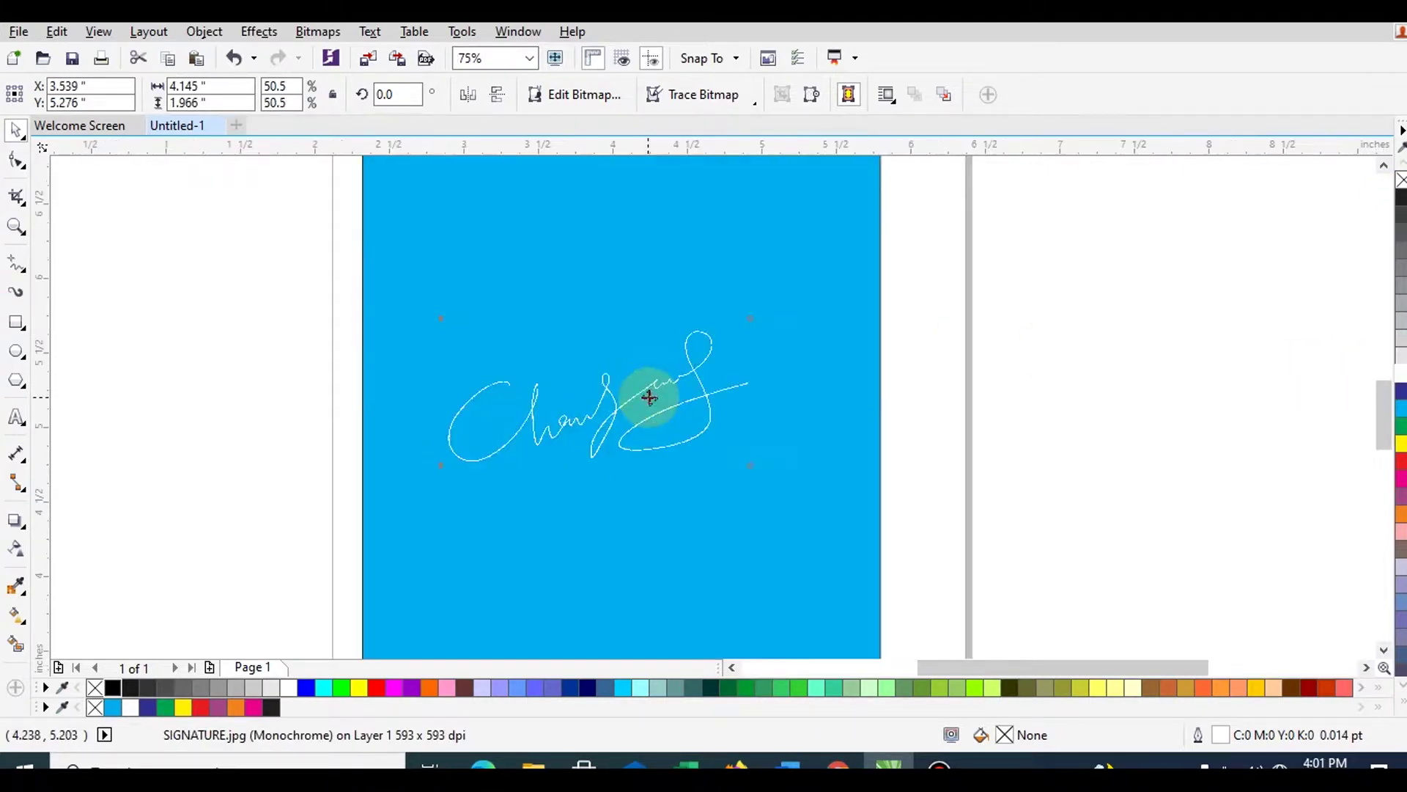
Step: Try black and white line colors and a white background fill on the signature bitmap, ending with no fill and white lines
right_click(1401, 200)
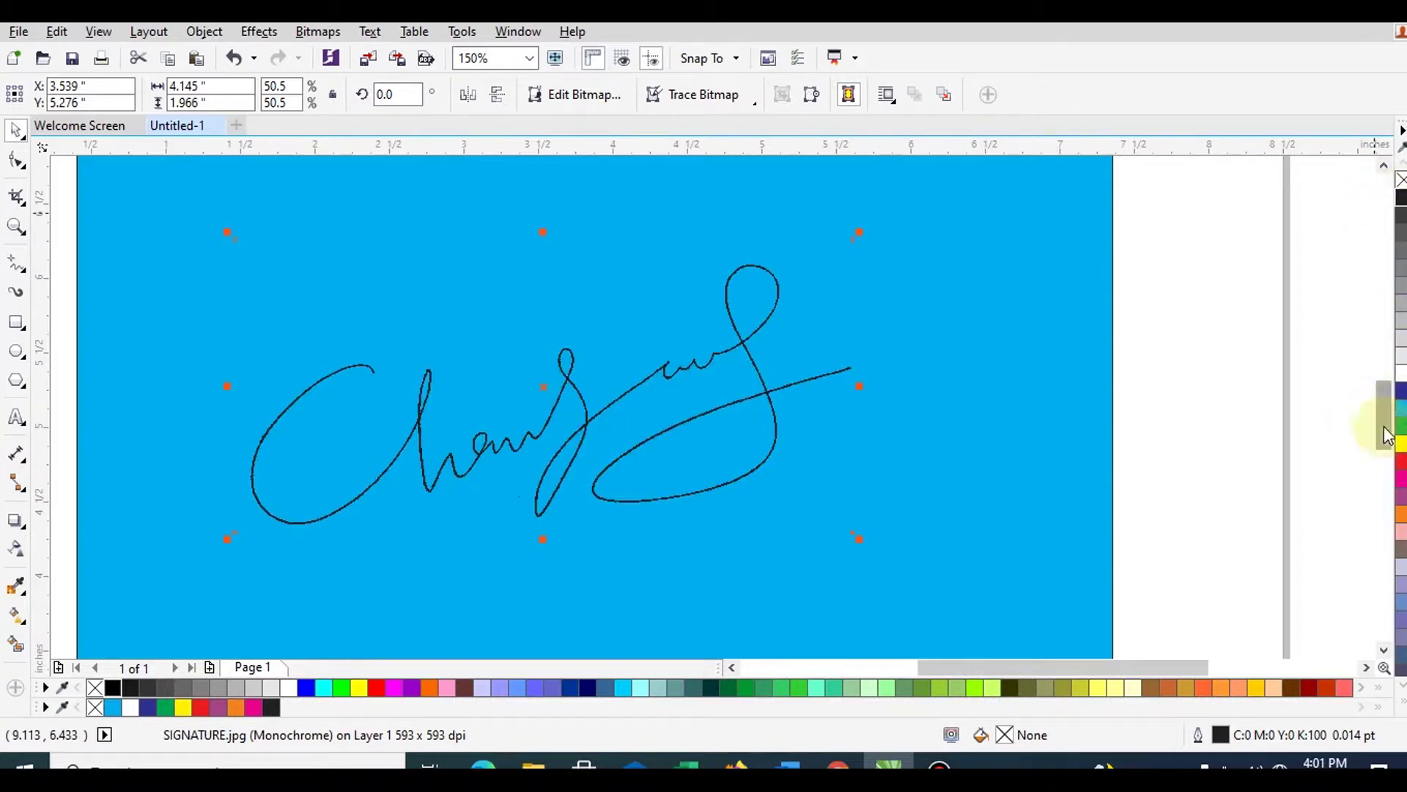
right_click(1400, 374)
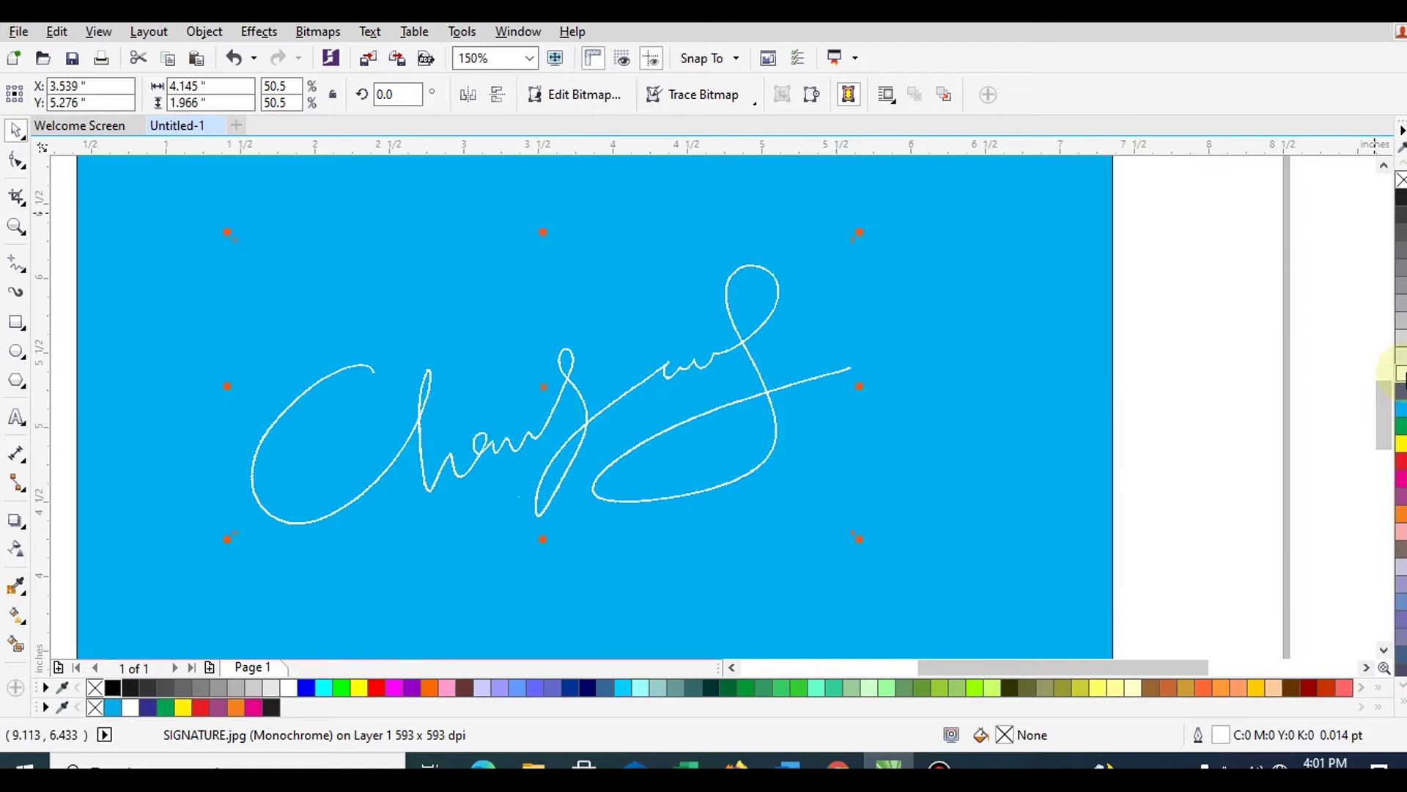
right_click(1401, 355)
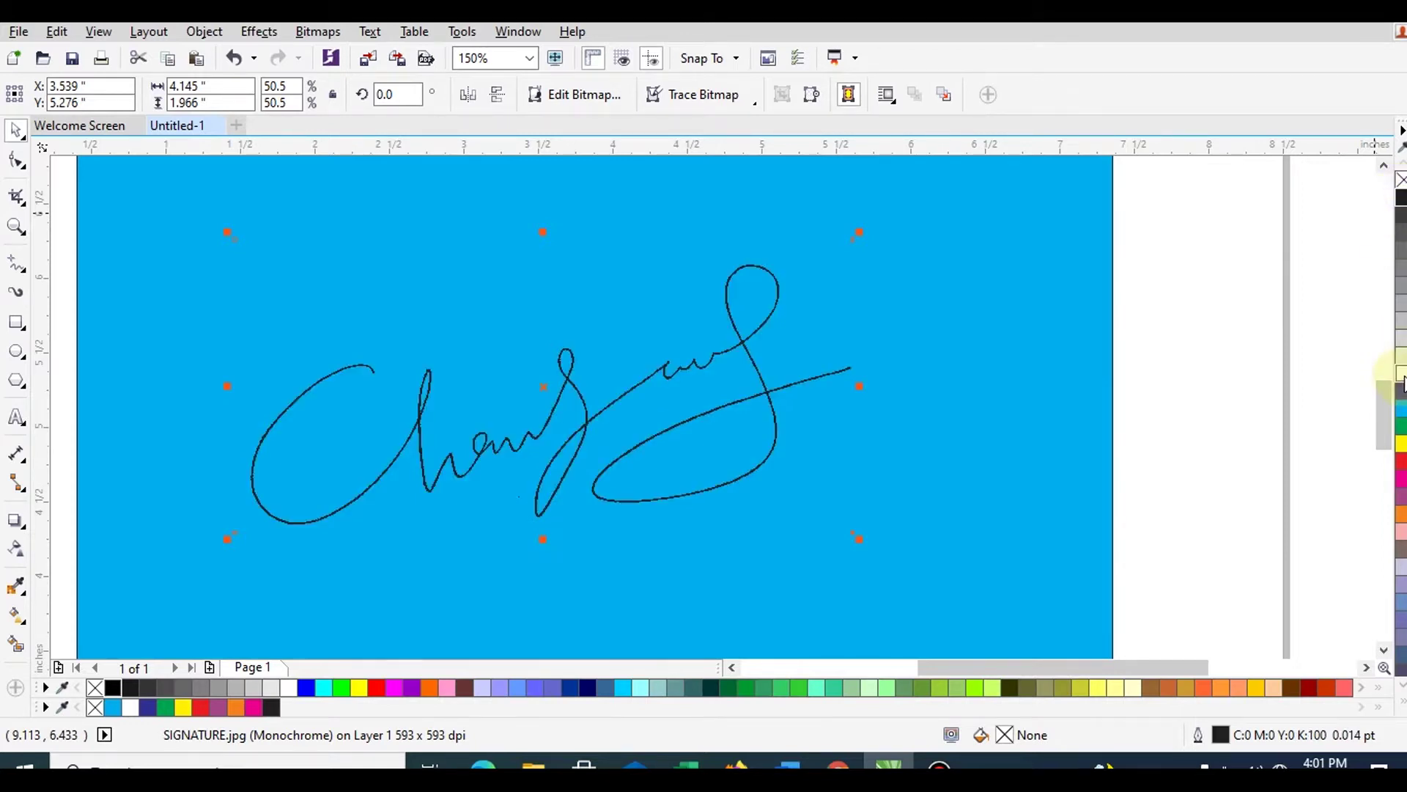
click(1402, 374)
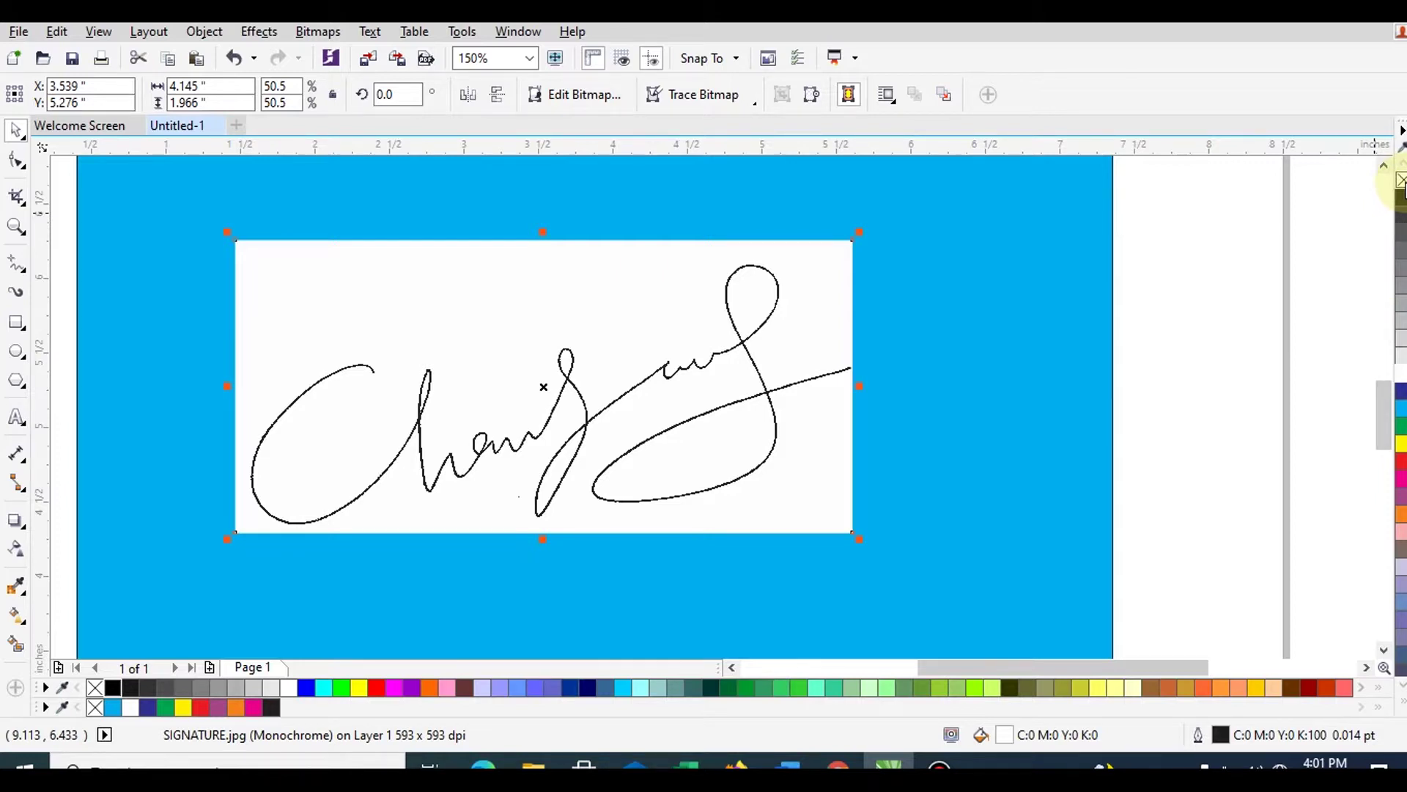
click(1401, 181)
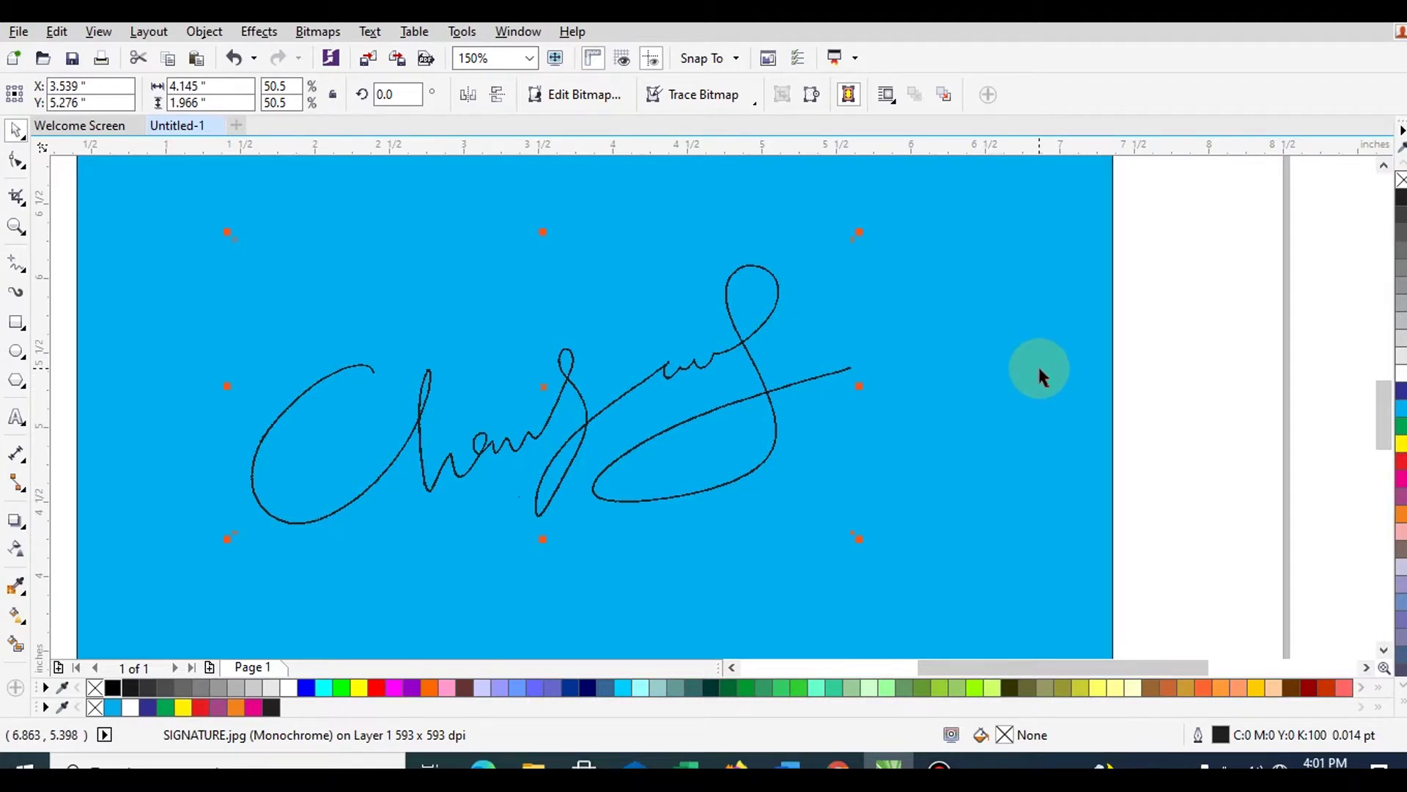
right_click(1398, 372)
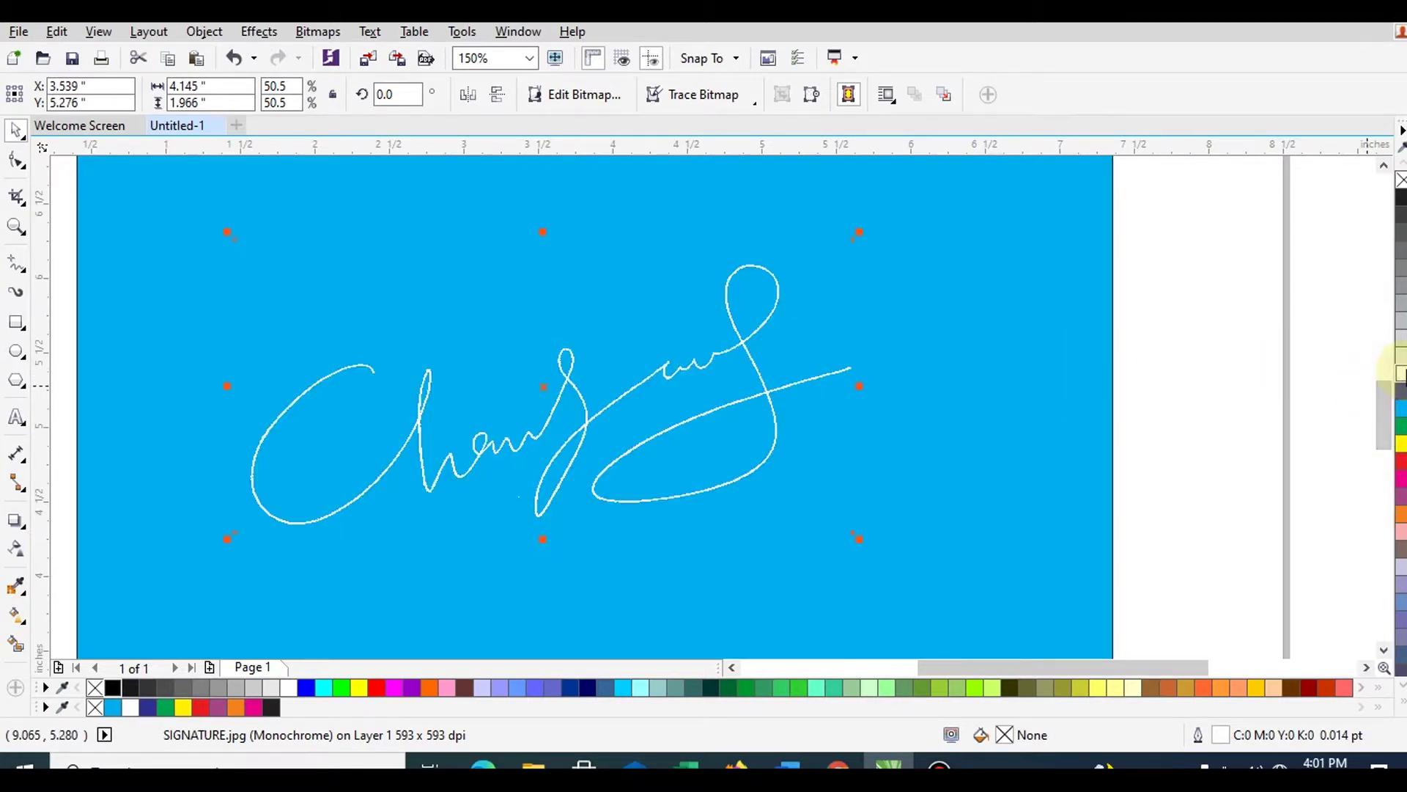